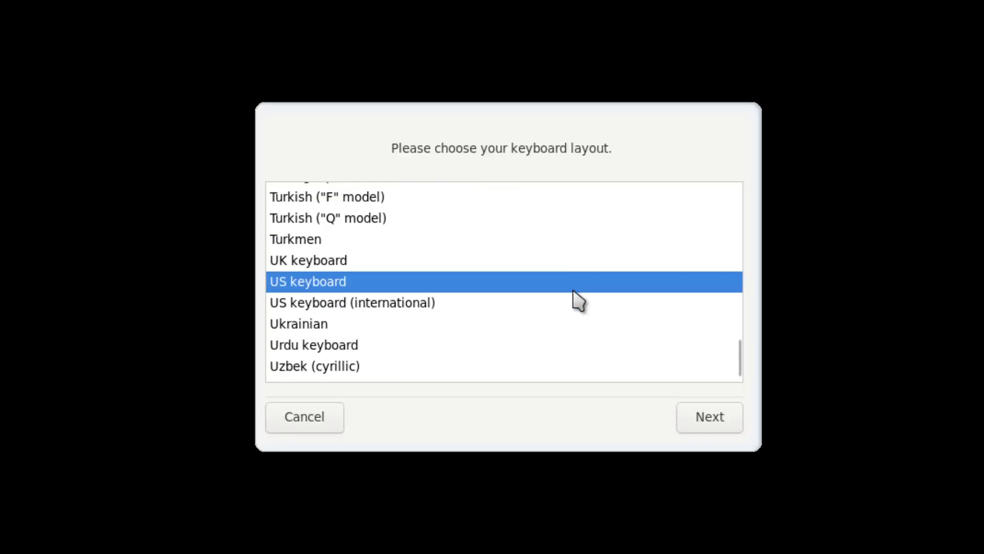
- Accept the US keyboard layout and expand the advanced bootloader options
{"action": "left_click", "coordinate": [724, 426]}
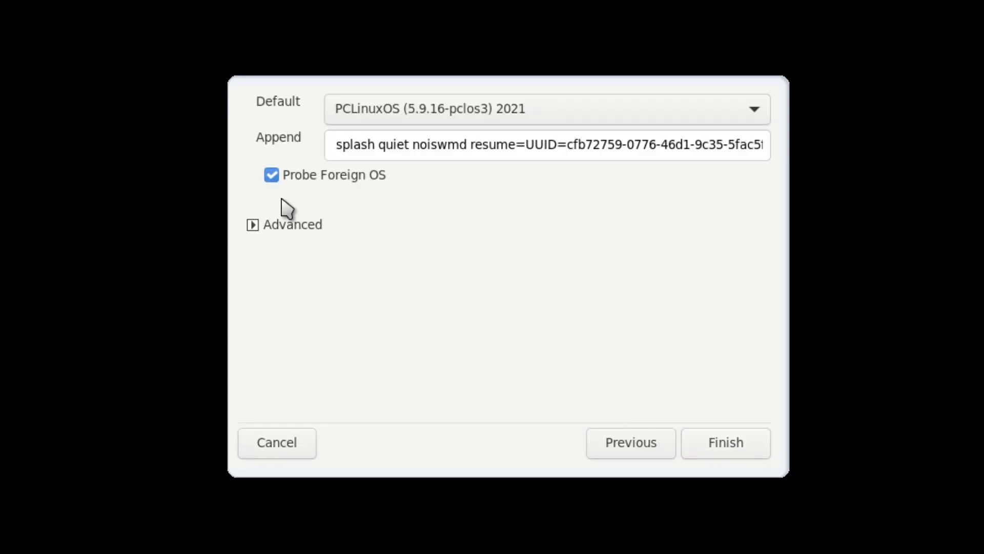
{"action": "left_click", "coordinate": [293, 227]}
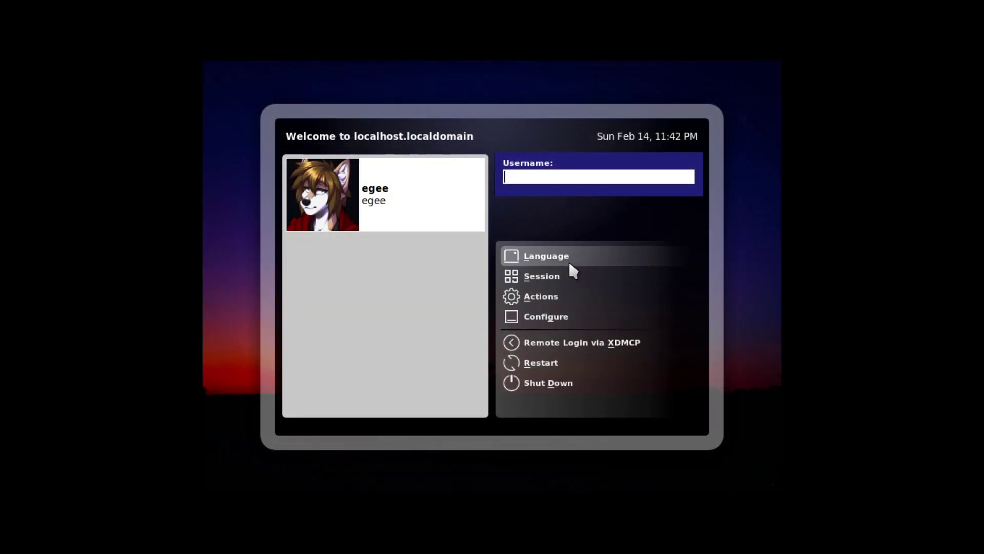
- Review the shutdown and restart system actions, then dismiss them without acting
{"action": "left_click", "coordinate": [566, 292]}
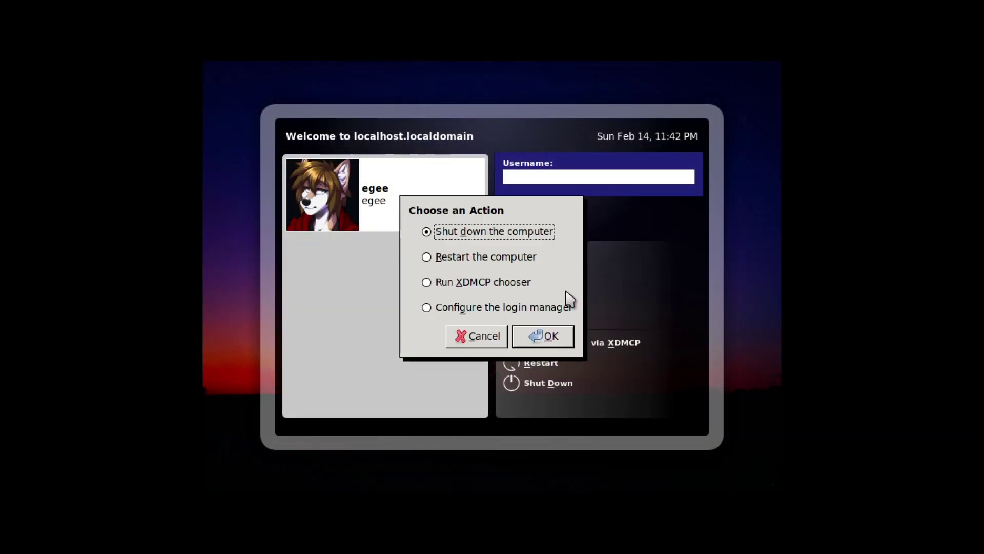
{"action": "left_click", "coordinate": [536, 307]}
{"action": "left_click", "coordinate": [511, 282]}
{"action": "left_click", "coordinate": [509, 257]}
{"action": "left_click", "coordinate": [507, 235]}
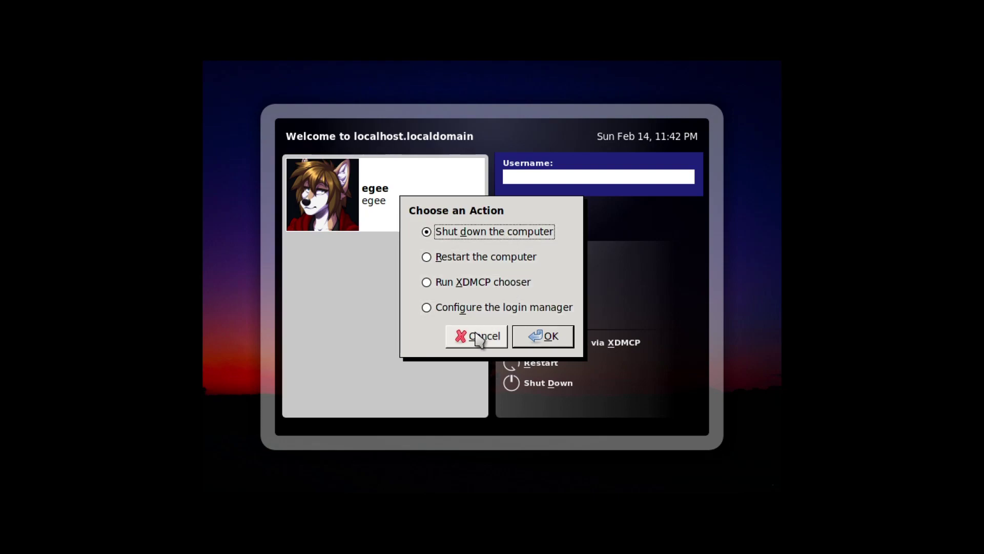
{"action": "left_click", "coordinate": [472, 336]}
- Choose the MATE session and log in as the user account
{"action": "left_click", "coordinate": [535, 277]}
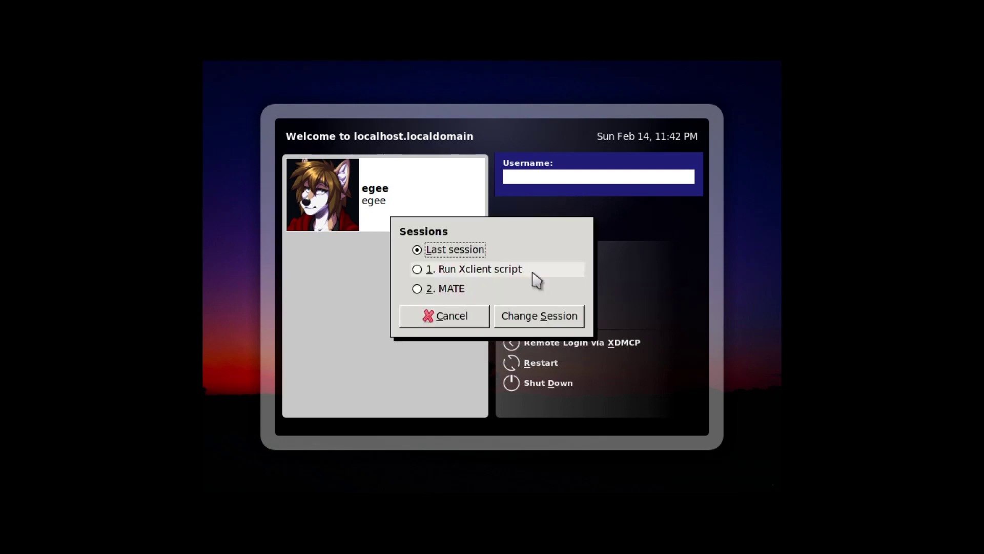
{"action": "left_click", "coordinate": [464, 290]}
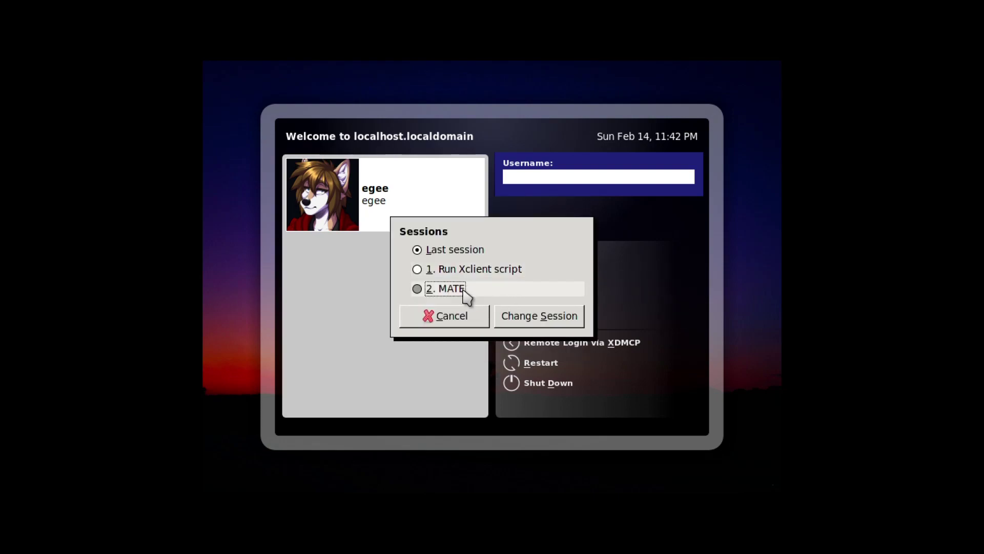
{"action": "left_click", "coordinate": [477, 309]}
{"action": "left_click", "coordinate": [417, 219]}
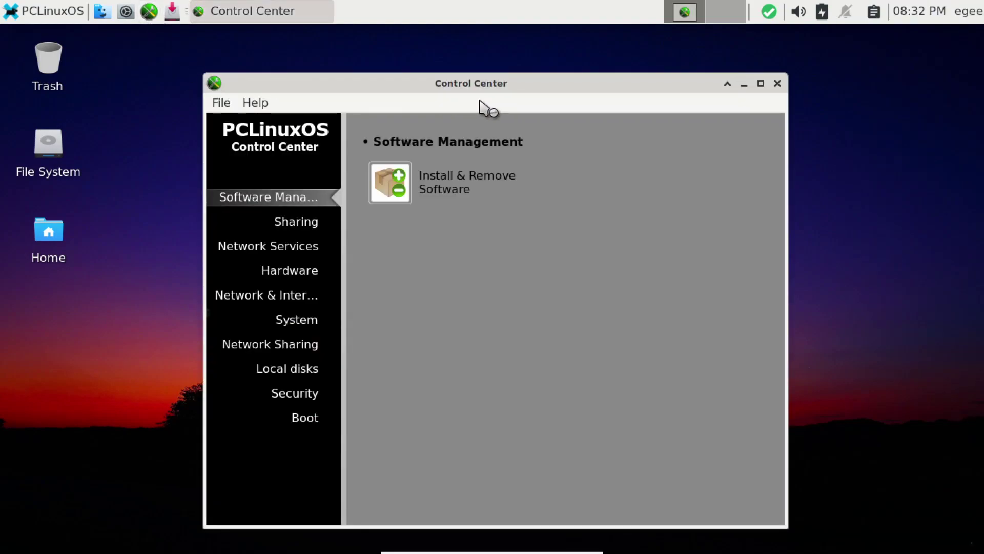
- Launch the OpenSSH daemon wizard from Network Services and continue with the classical options
{"action": "left_click", "coordinate": [300, 224]}
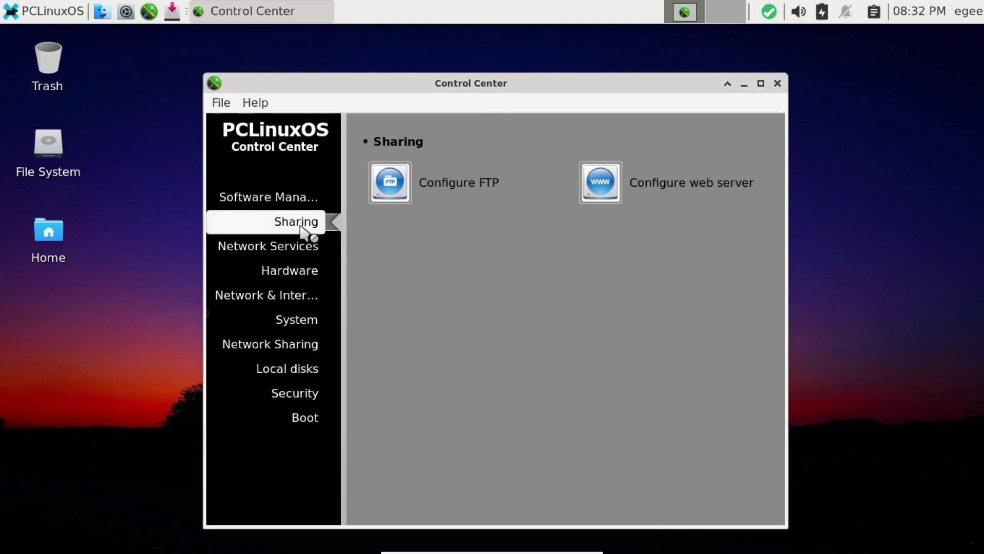
{"action": "left_click", "coordinate": [284, 248]}
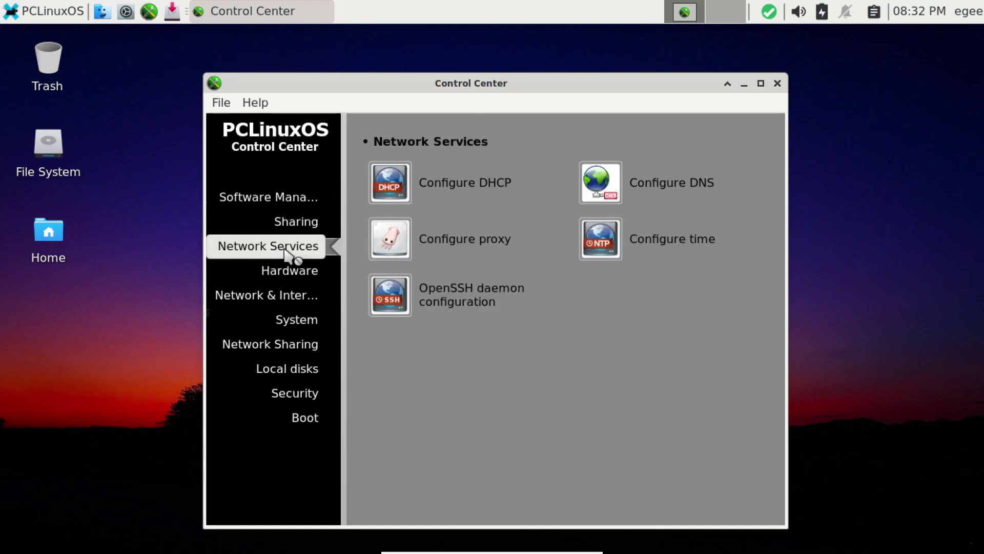
{"action": "left_click", "coordinate": [618, 177]}
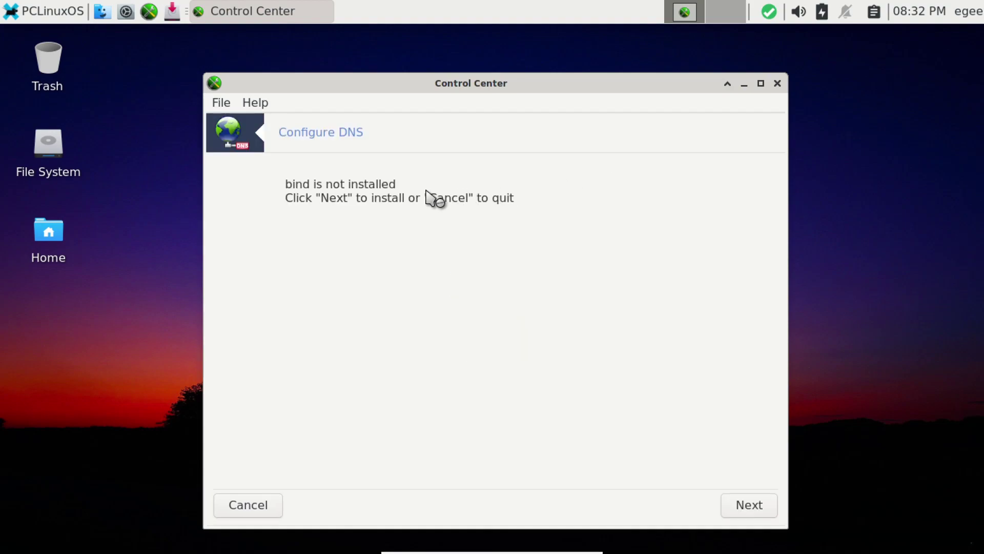
{"action": "left_click", "coordinate": [749, 505]}
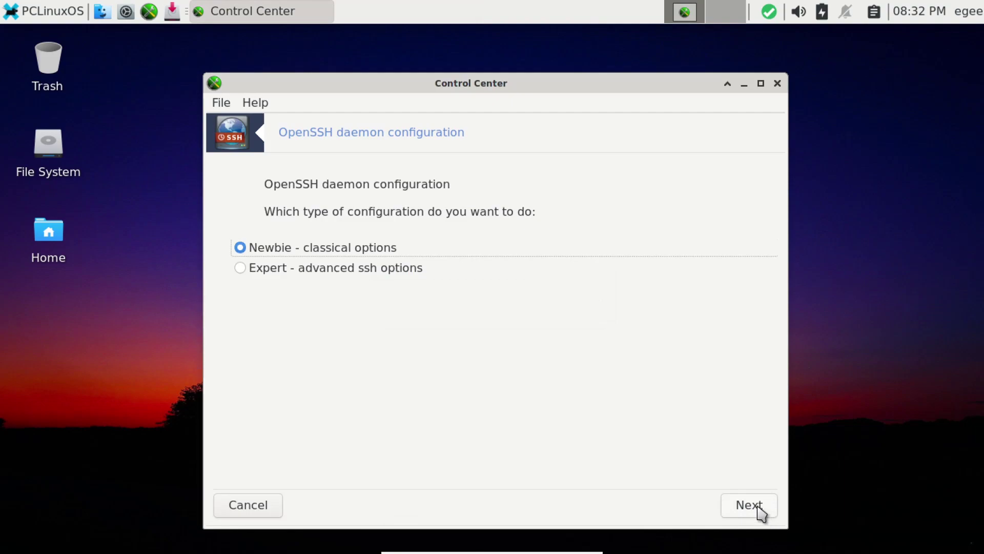
{"action": "left_click", "coordinate": [749, 505]}
- Set Permit root login to no and finish the SSH wizard on port 22
{"action": "left_click", "coordinate": [623, 227]}
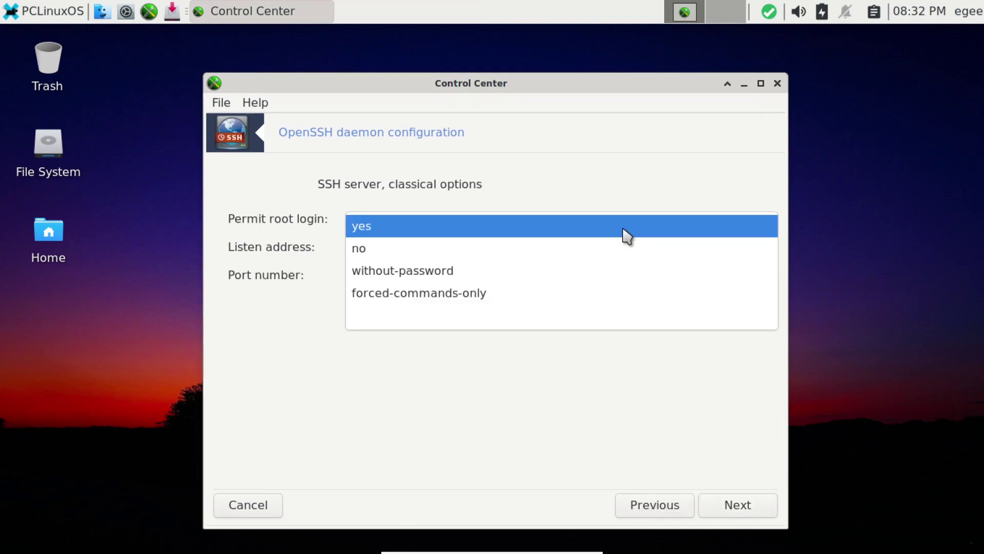
{"action": "left_click", "coordinate": [622, 246]}
{"action": "left_click", "coordinate": [750, 509]}
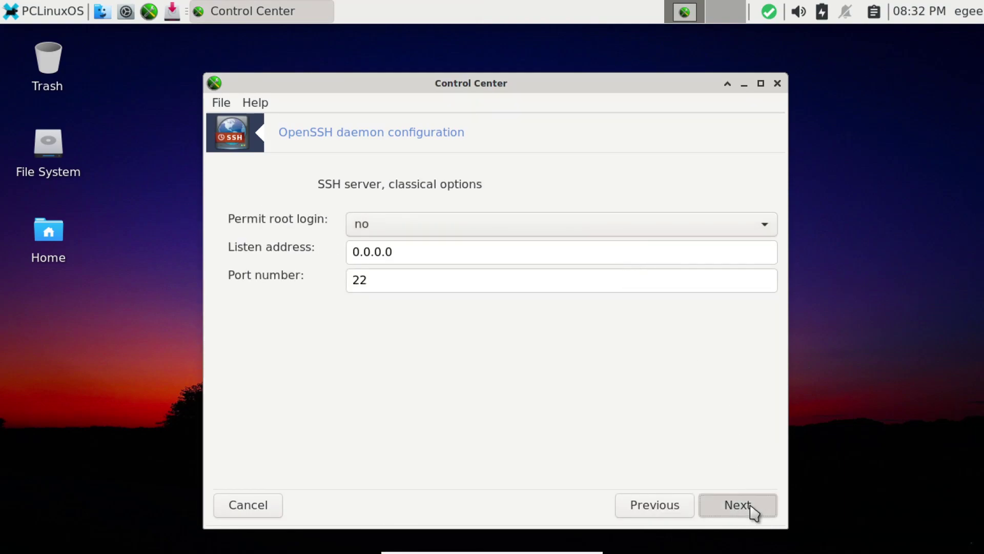
{"action": "left_click", "coordinate": [750, 505]}
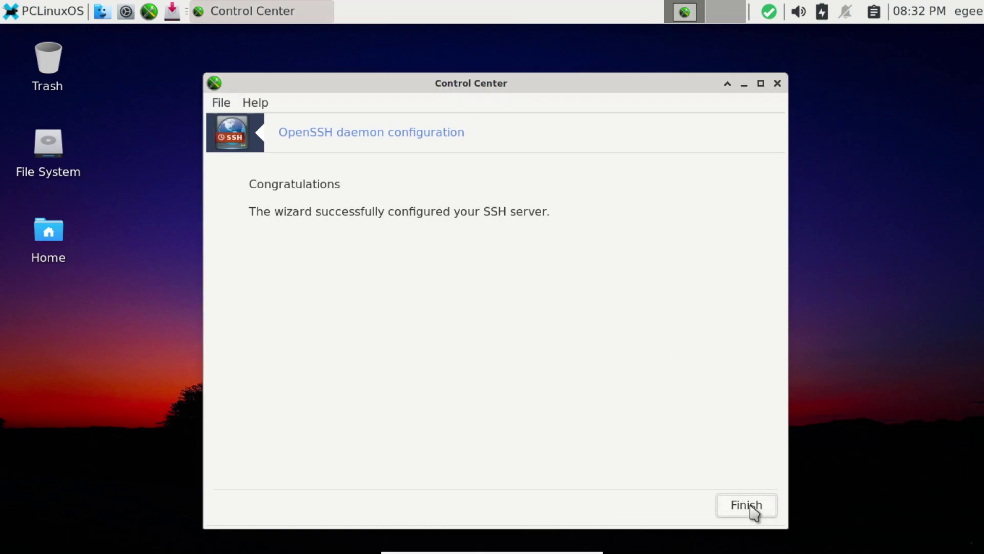
{"action": "left_click", "coordinate": [750, 505]}
{"action": "left_click", "coordinate": [296, 267]}
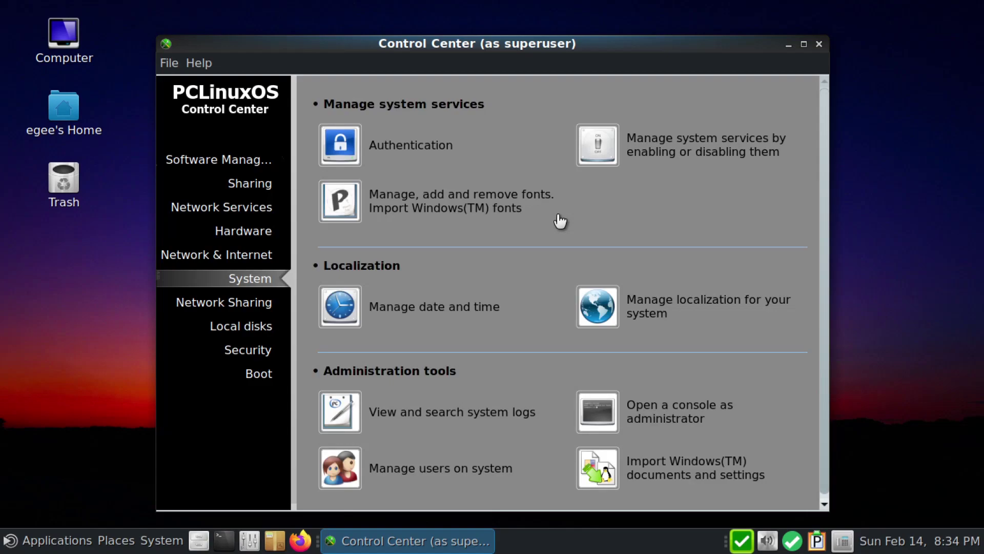
- Run the Windows documents import, which finds no Windows, then show the Local disks tools
{"action": "left_click", "coordinate": [696, 468]}
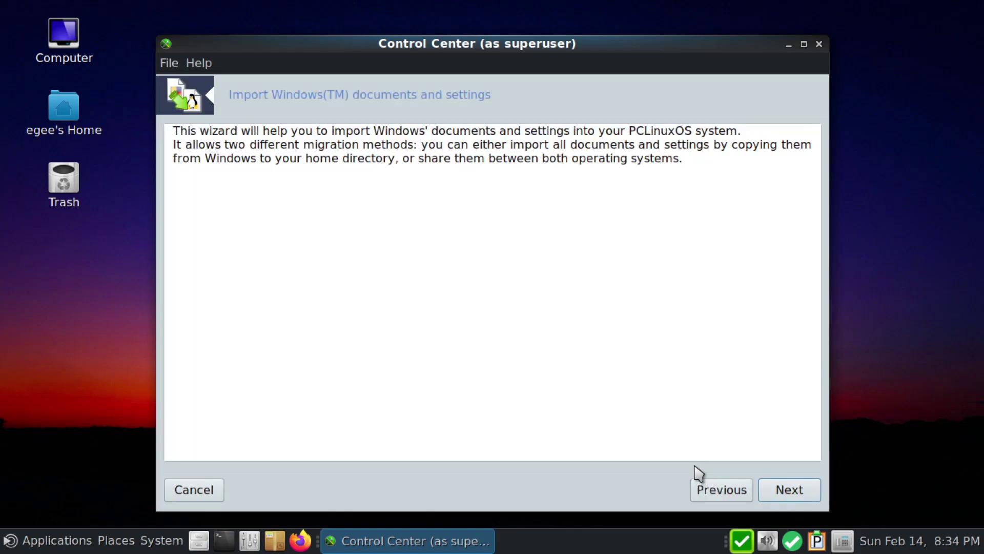
{"action": "left_click", "coordinate": [788, 491]}
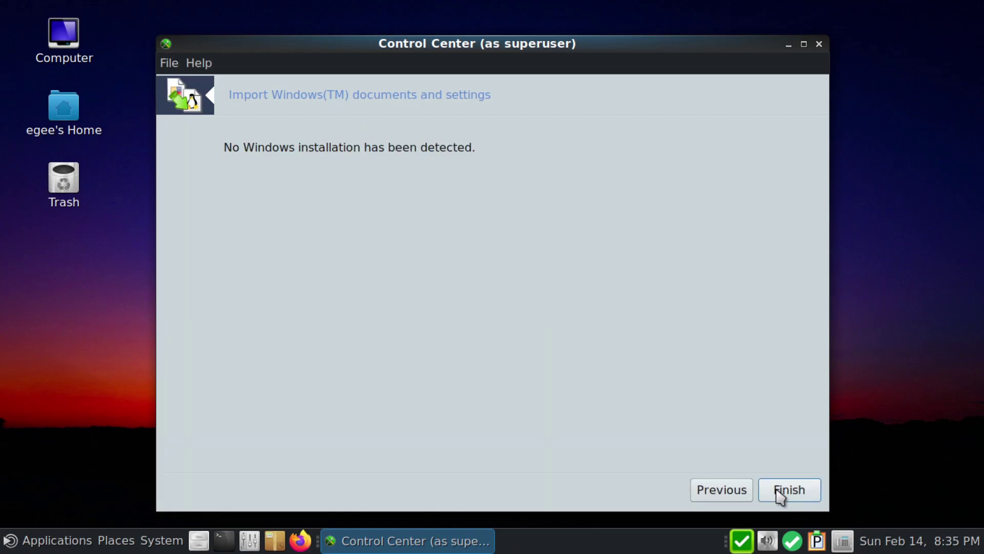
{"action": "left_click", "coordinate": [781, 495]}
{"action": "left_click", "coordinate": [229, 309]}
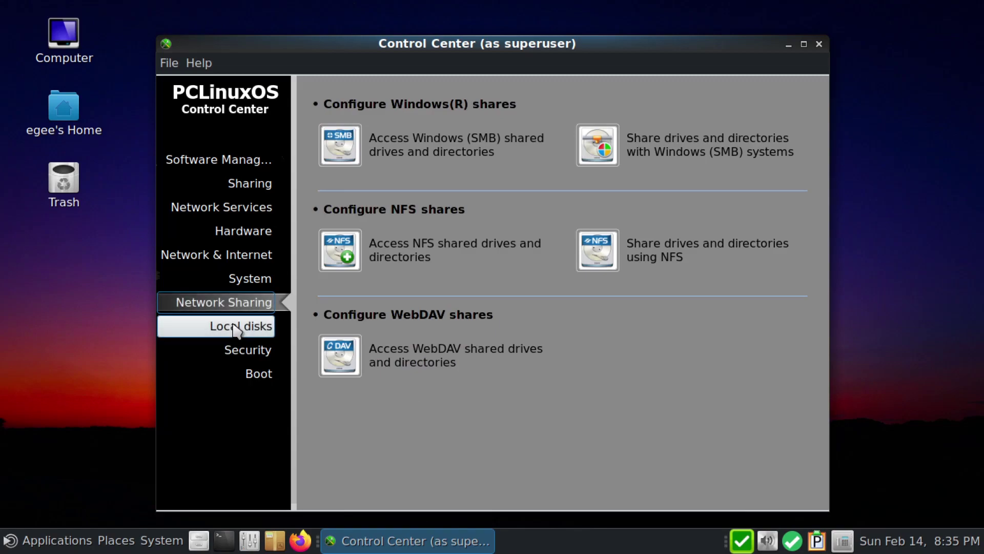
{"action": "left_click", "coordinate": [236, 329]}
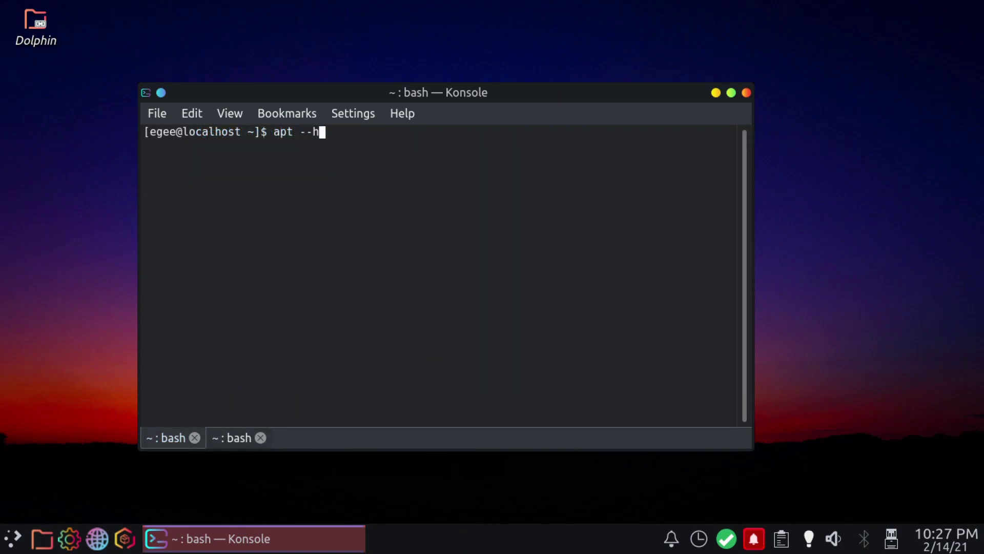
- Run apt --help and scroll back up to its Commands section
{"action": "key", "text": "Return"}
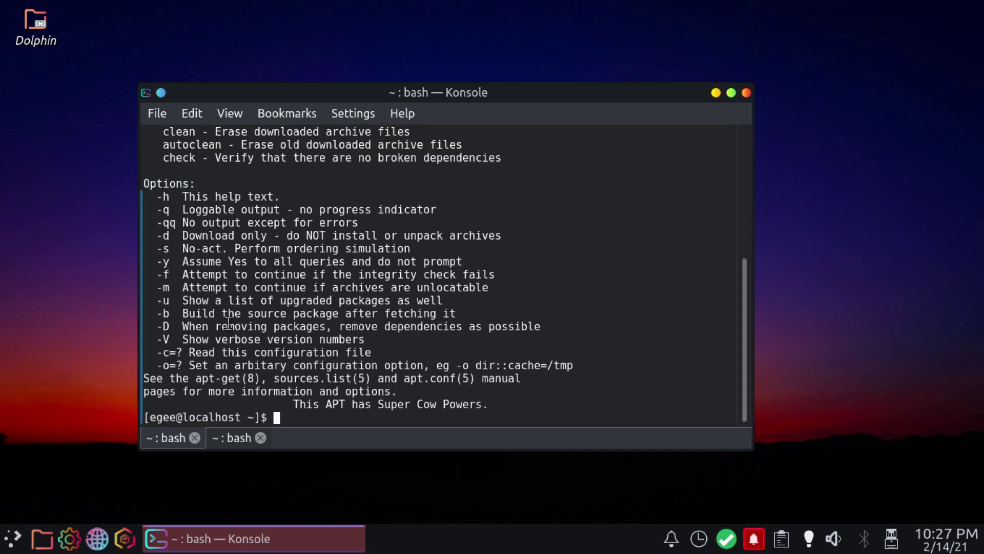
{"action": "left_click_drag", "start_coordinate": [740, 377], "coordinate": [748, 248]}
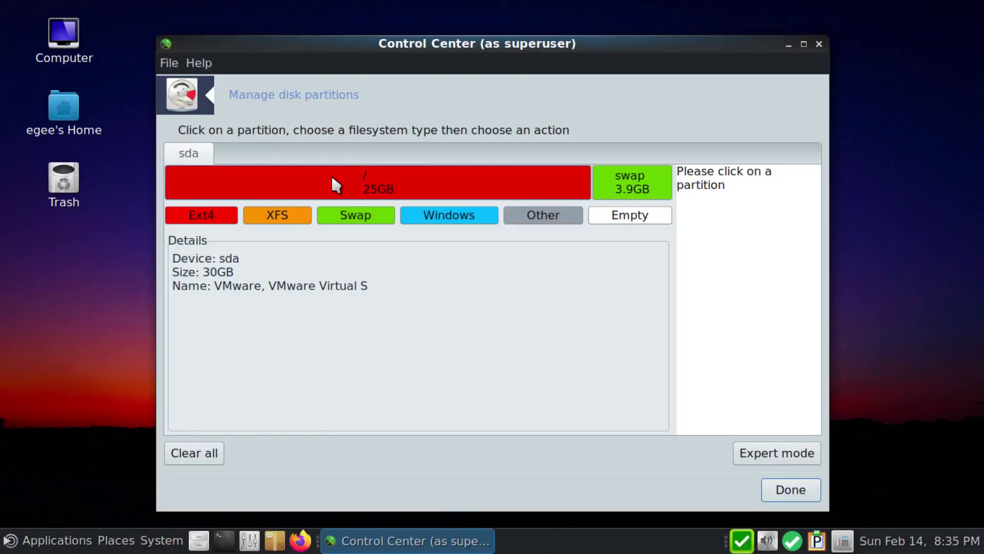
- Inspect the root and swap partition details in Local disks, unmounting swap
{"action": "left_click", "coordinate": [332, 179]}
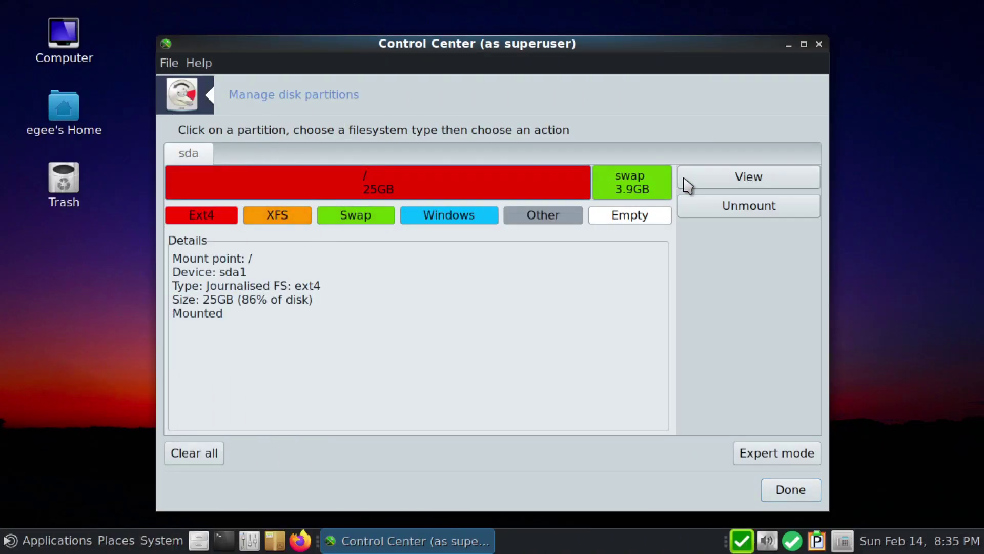
{"action": "left_click", "coordinate": [615, 191]}
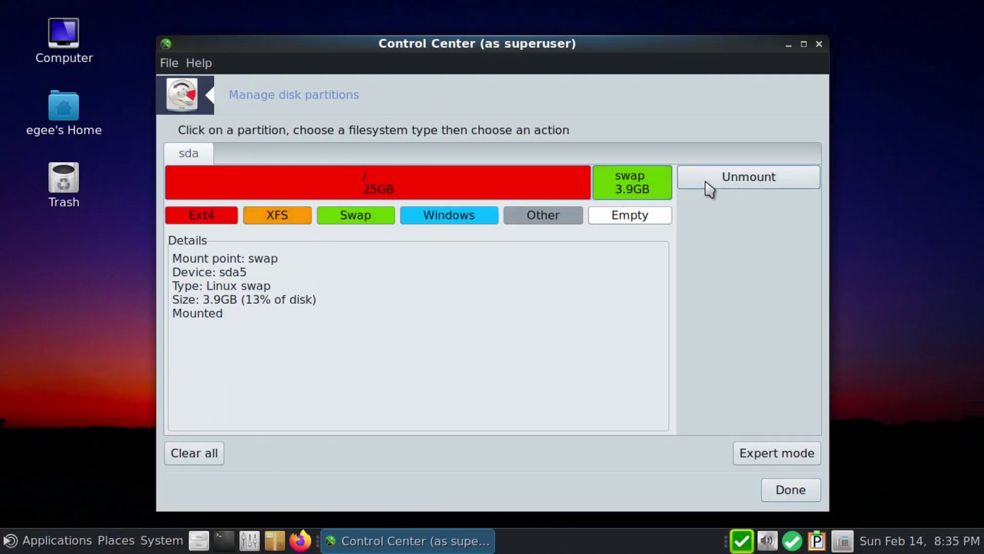
{"action": "left_click", "coordinate": [529, 187]}
{"action": "left_click", "coordinate": [649, 181]}
{"action": "left_click", "coordinate": [747, 190]}
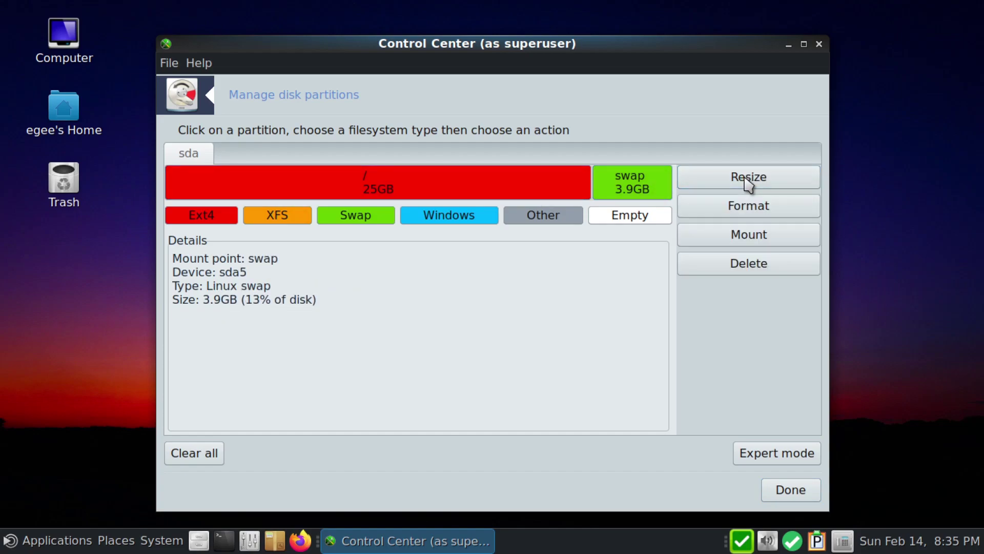
{"action": "left_click", "coordinate": [529, 195]}
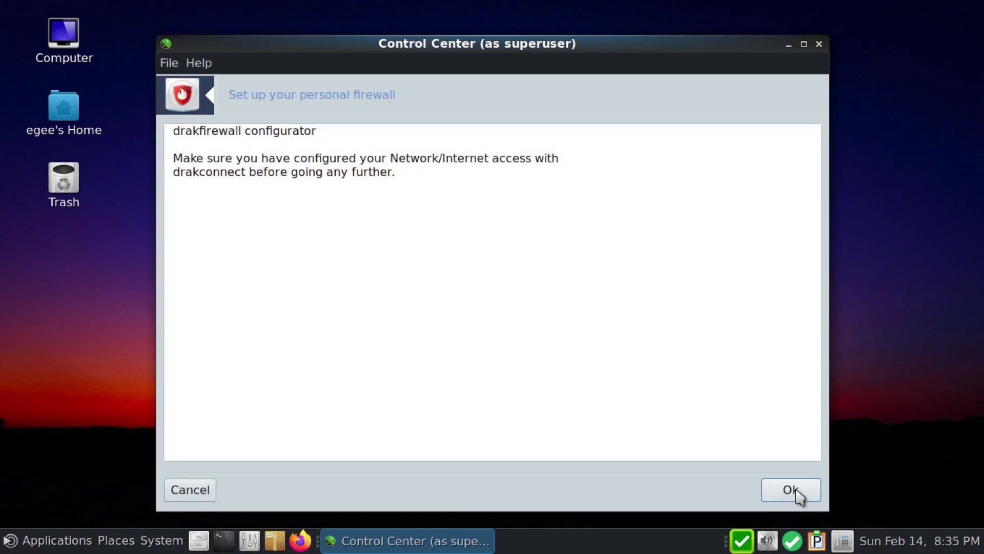
- Allow SSH server and Web Server in the personal firewall wizard and continue
{"action": "left_click", "coordinate": [798, 492]}
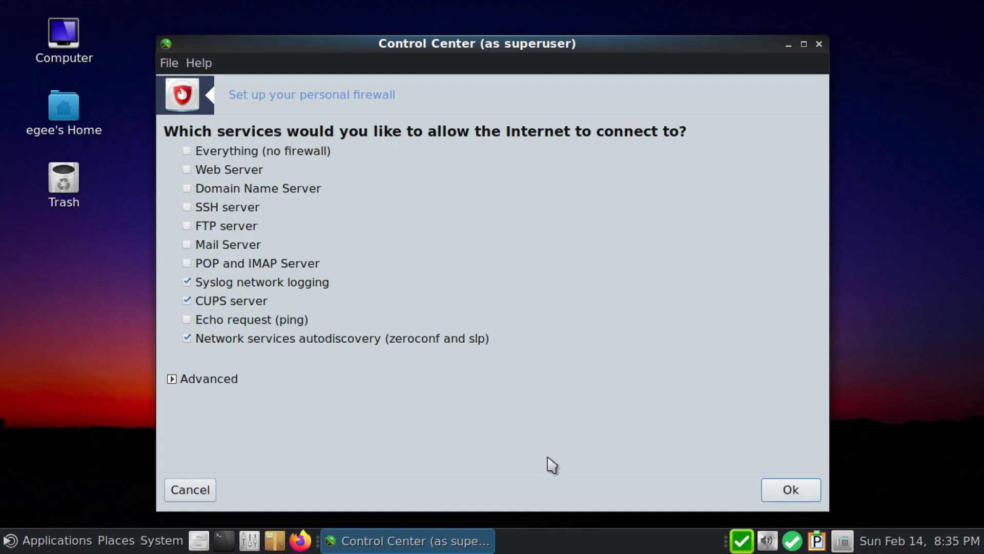
{"action": "left_click", "coordinate": [251, 210]}
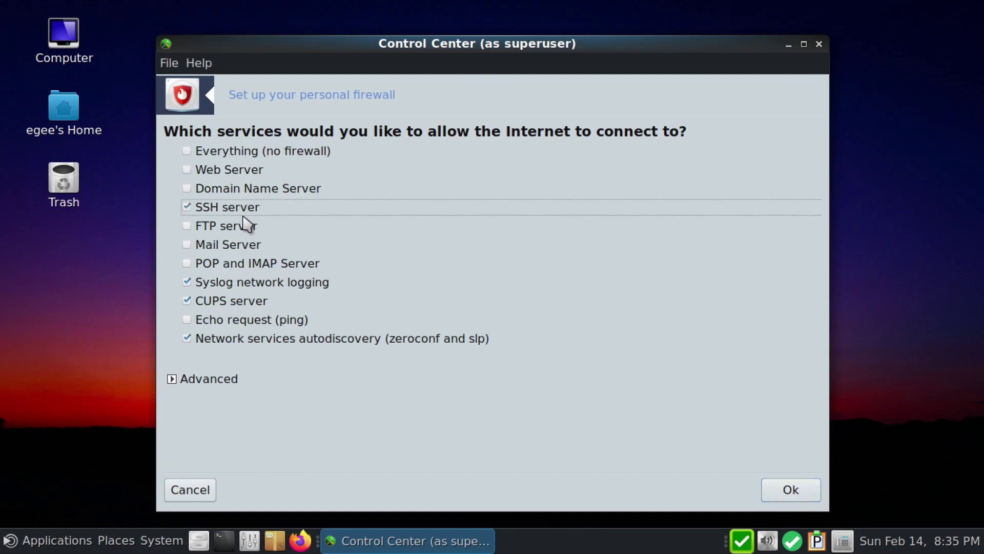
{"action": "left_click", "coordinate": [245, 170]}
{"action": "left_click", "coordinate": [791, 488]}
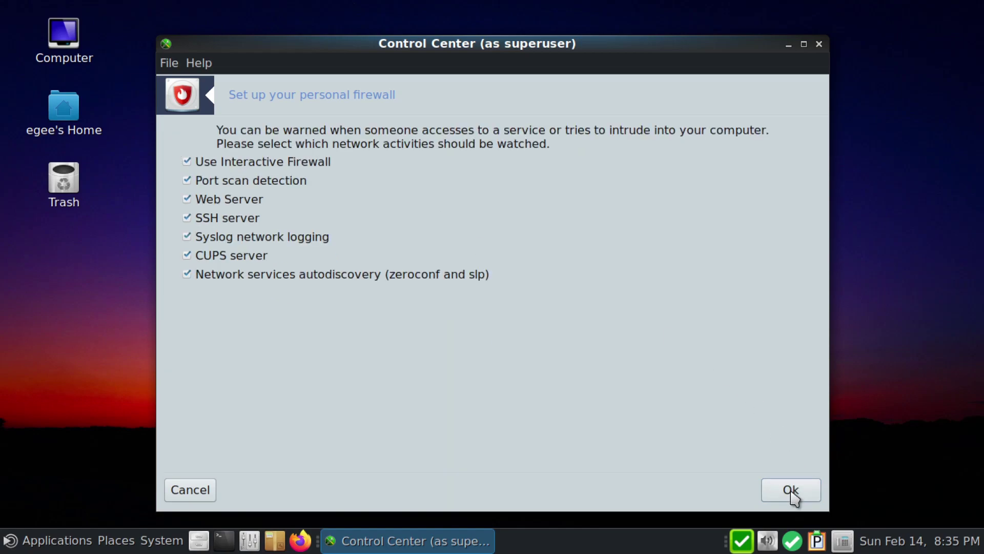
{"action": "left_click", "coordinate": [790, 495]}
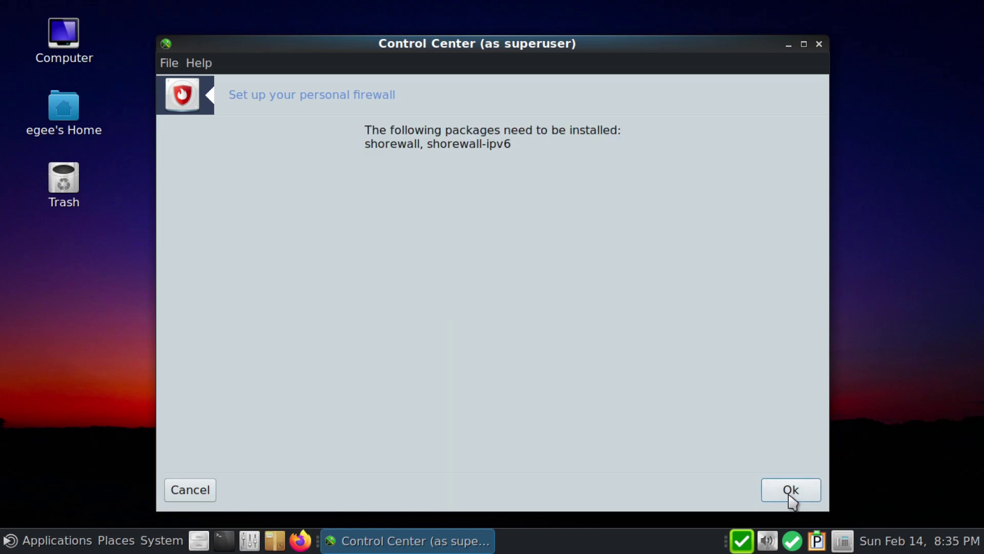
- Approve the shorewall install, then disable ACPI, SMP, APIC and Local APIC in advanced bootloader options
{"action": "left_click", "coordinate": [790, 497]}
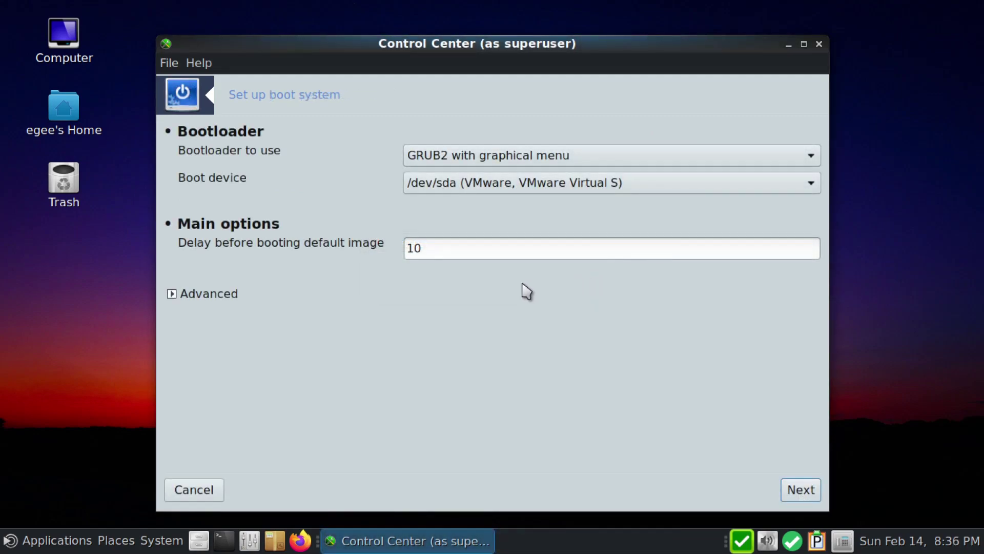
{"action": "left_click", "coordinate": [227, 300]}
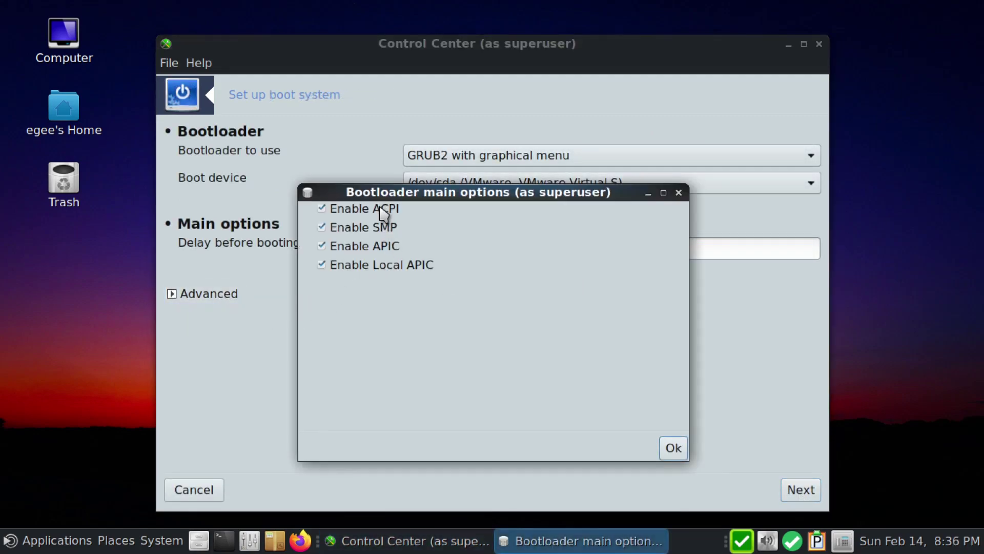
{"action": "left_click", "coordinate": [383, 211]}
{"action": "left_click", "coordinate": [386, 228]}
{"action": "left_click", "coordinate": [385, 247]}
{"action": "left_click", "coordinate": [385, 265]}
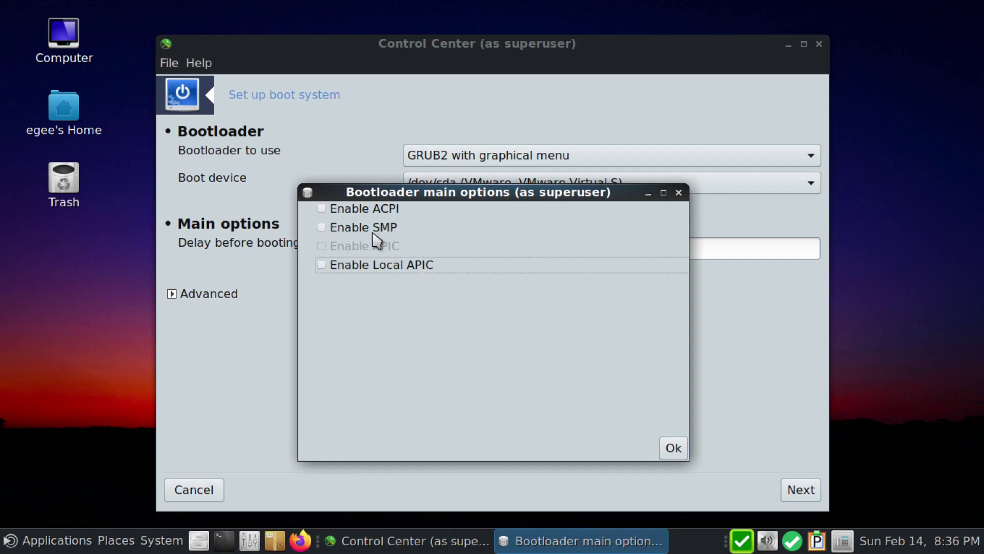
- Re-enable ACPI, SMP, Local APIC and APIC, confirm, and continue the boot setup
{"action": "left_click", "coordinate": [380, 210]}
{"action": "left_click", "coordinate": [376, 229]}
{"action": "left_click", "coordinate": [391, 264]}
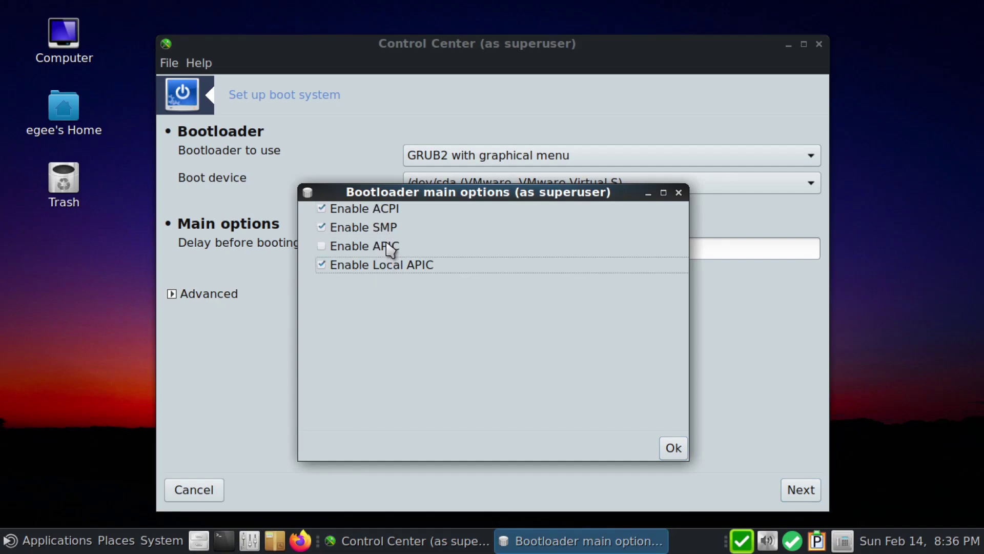
{"action": "left_click", "coordinate": [387, 246]}
{"action": "left_click", "coordinate": [667, 449]}
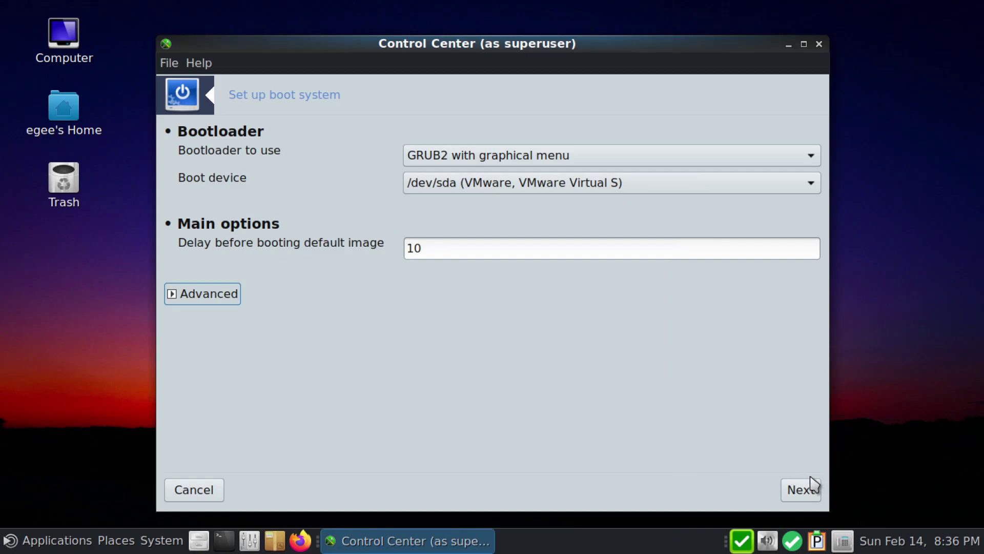
{"action": "left_click", "coordinate": [790, 491]}
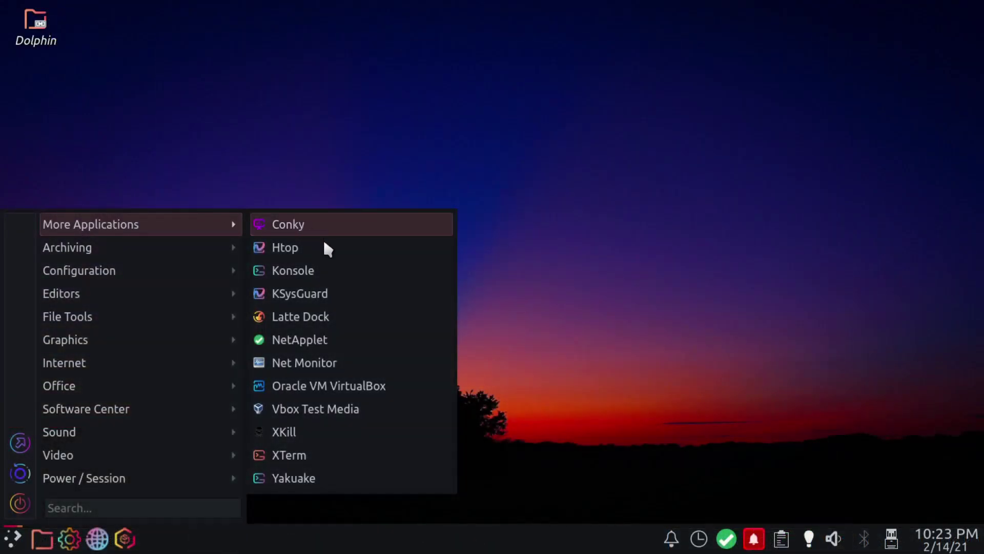
- Launch the Vbox Test Media tool, then start Timeshift from Archiving applications
{"action": "left_click", "coordinate": [321, 413]}
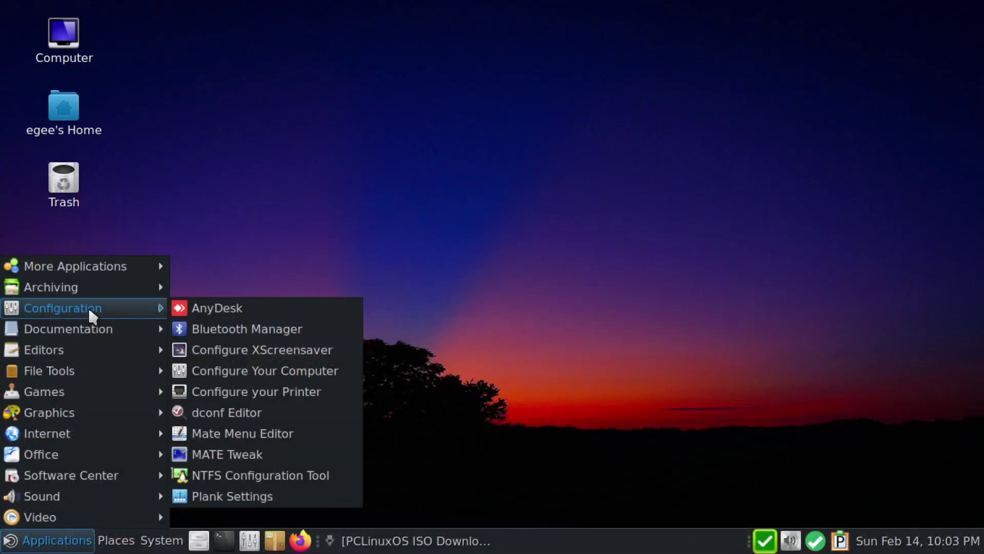
{"action": "mouse_move", "coordinate": [93, 290]}
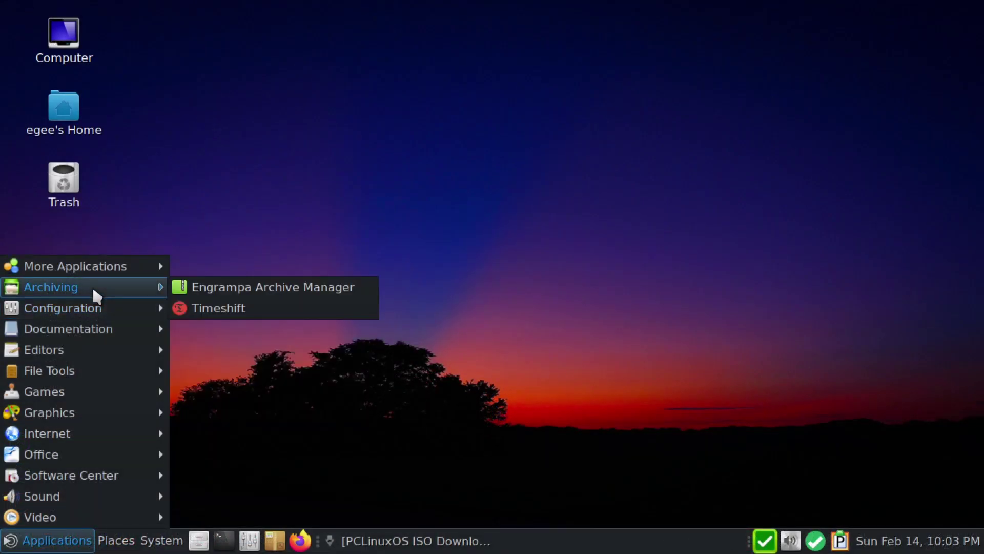
{"action": "left_click", "coordinate": [246, 305]}
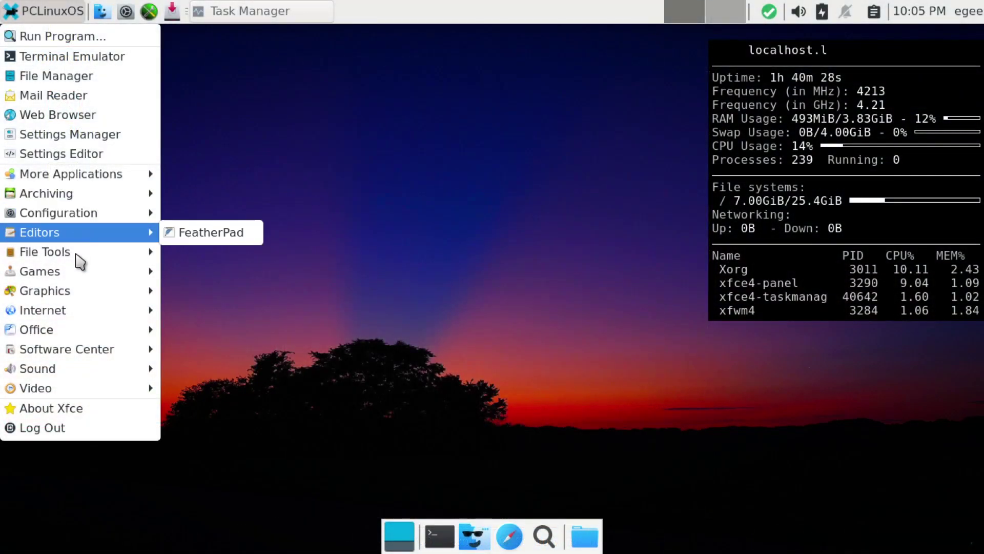
- Launch Quadrapassel from the Games menu and start a new game
{"action": "mouse_move", "coordinate": [79, 277]}
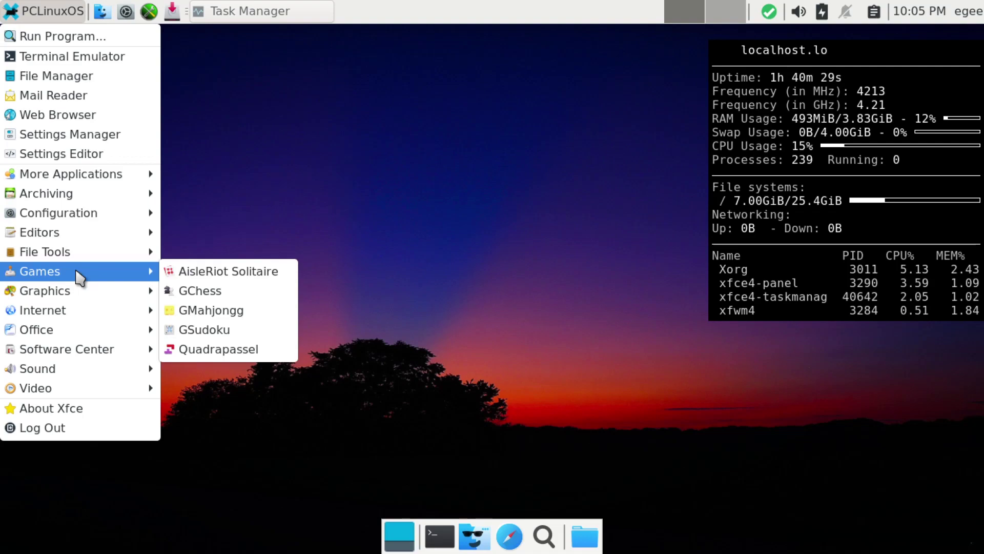
{"action": "left_click", "coordinate": [234, 350]}
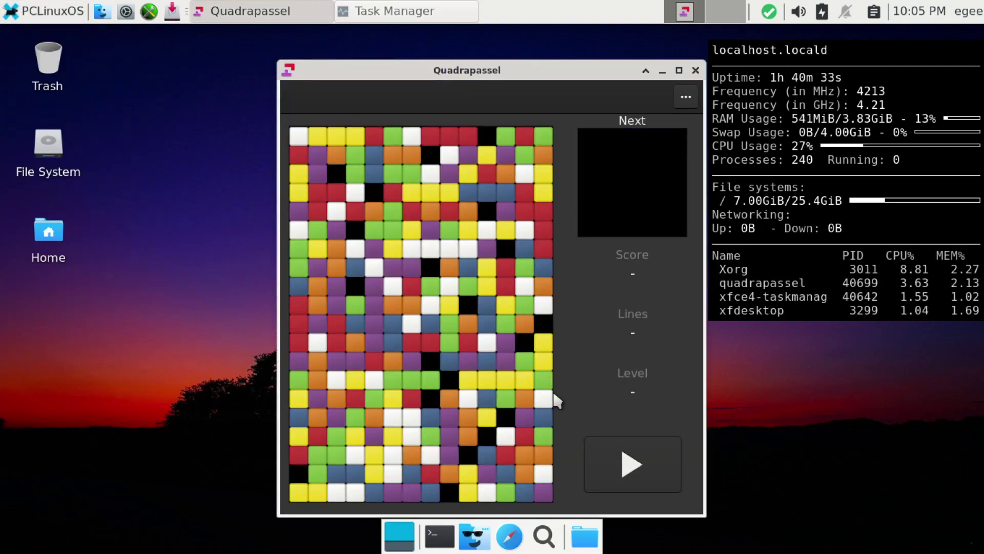
{"action": "left_click", "coordinate": [654, 467]}
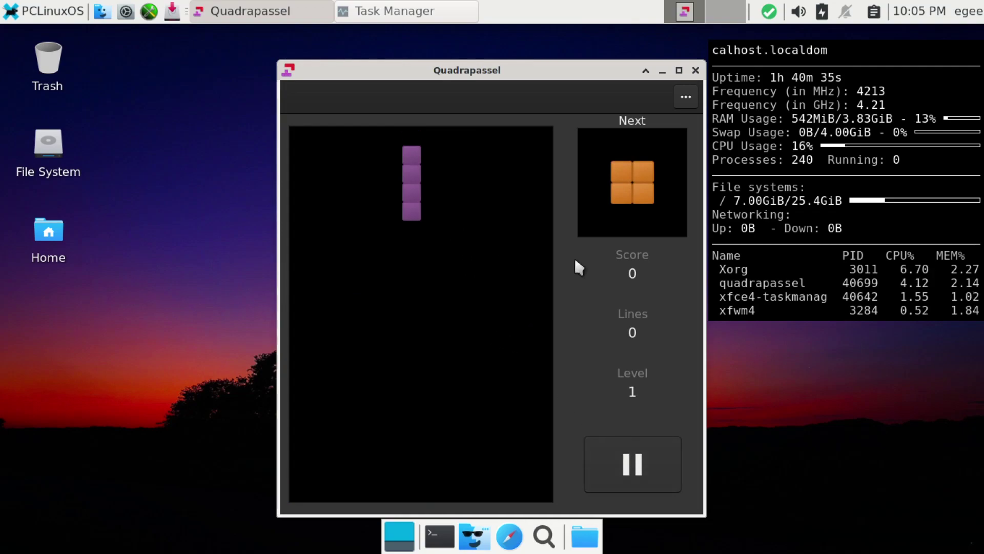
- Drop the purple bar flat at bottom-left and the orange square beside it
{"action": "key", "text": "Up"}
{"action": "key", "text": "Left"}
{"action": "key", "text": "Left"}
{"action": "key", "text": "Left"}
{"action": "key", "text": "Left"}
{"action": "key", "text": "Left"}
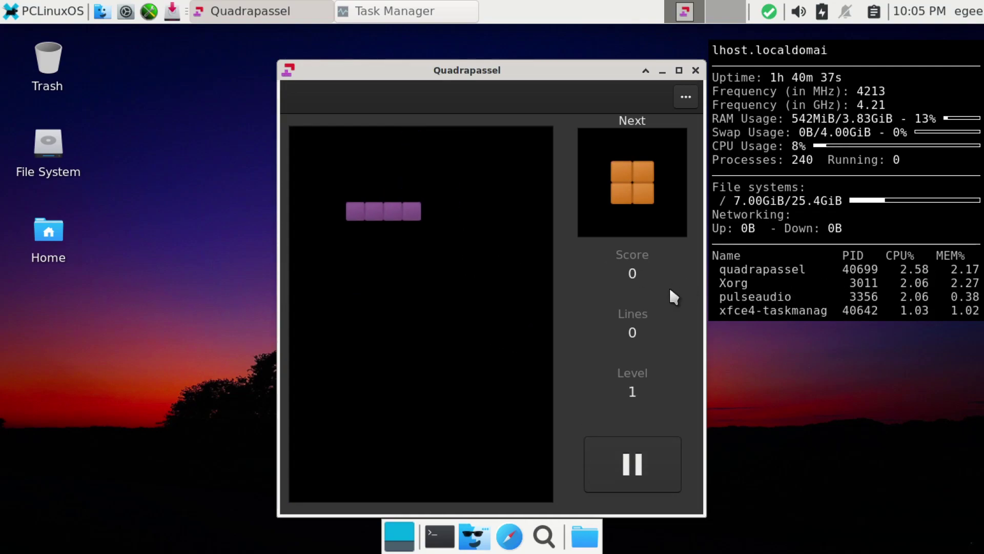
{"action": "key", "text": "Down"}
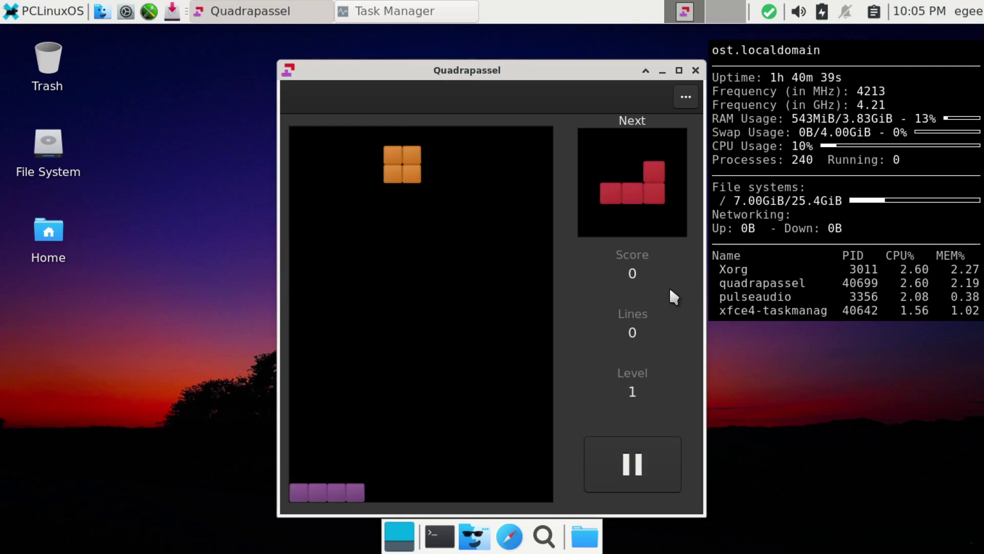
{"action": "key", "text": "Left"}
{"action": "key", "text": "Left"}
{"action": "key", "text": "Right"}
{"action": "key", "text": "Down"}
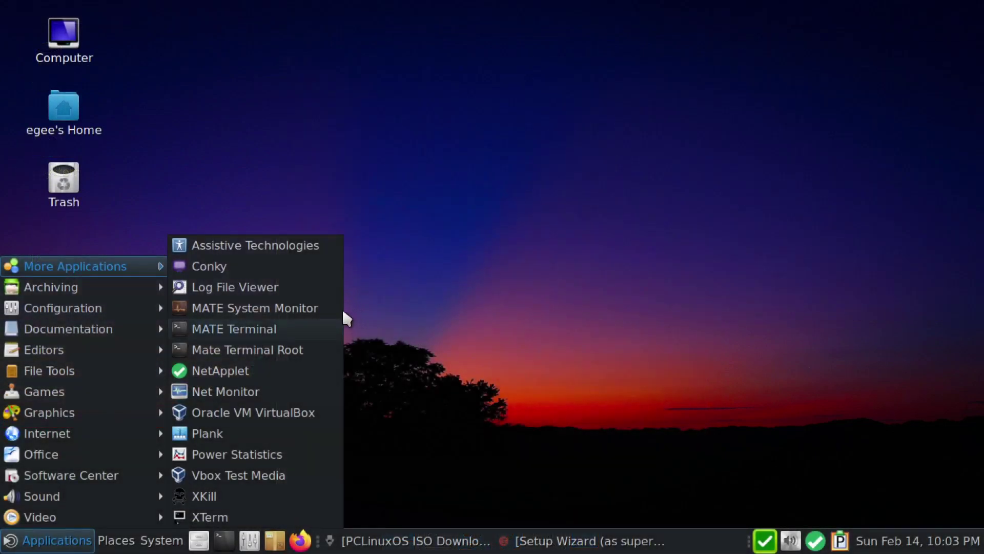
{"action": "left_click", "coordinate": [485, 297]}
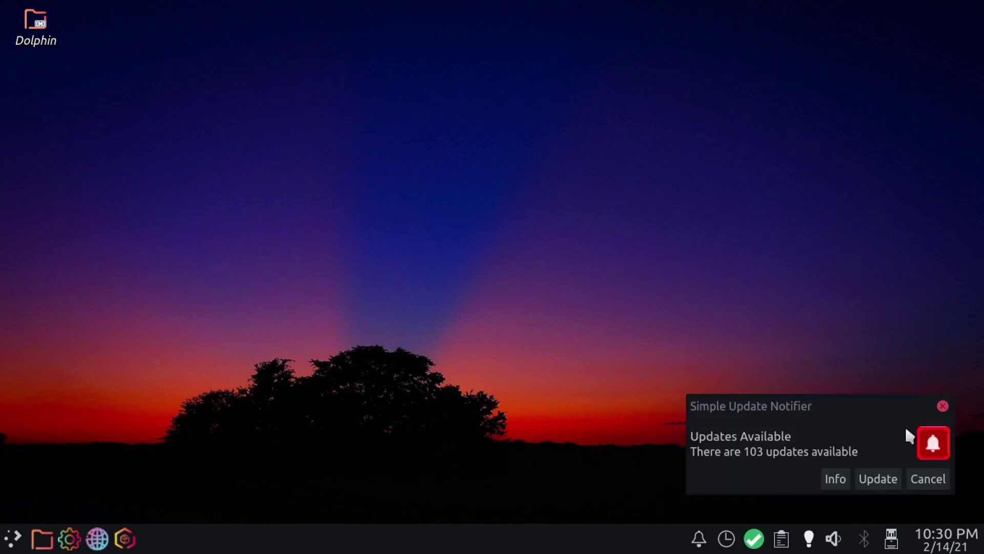
- Start installing the 103 updates, open Dolphin, close Network Center and minimize the update window
{"action": "left_click", "coordinate": [877, 479]}
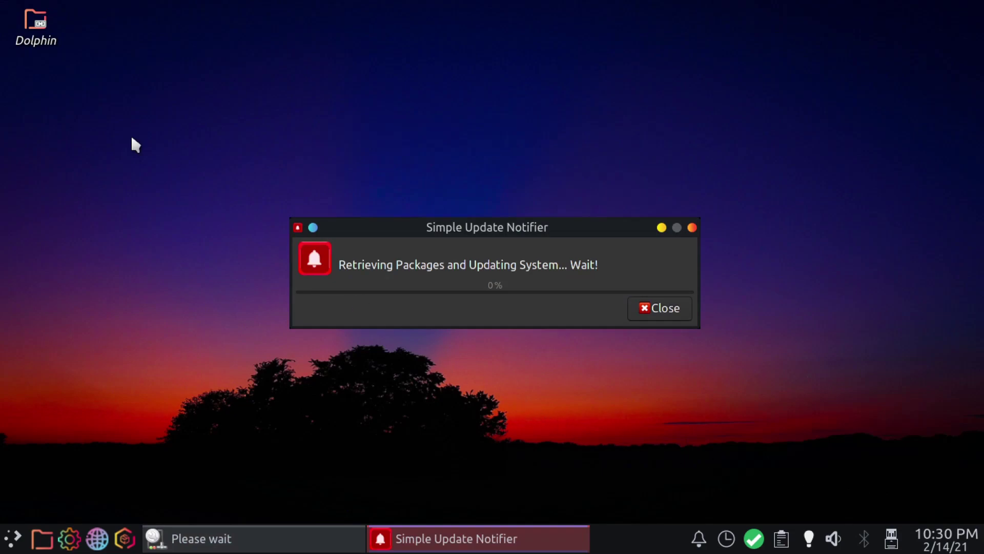
{"action": "left_click", "coordinate": [46, 28]}
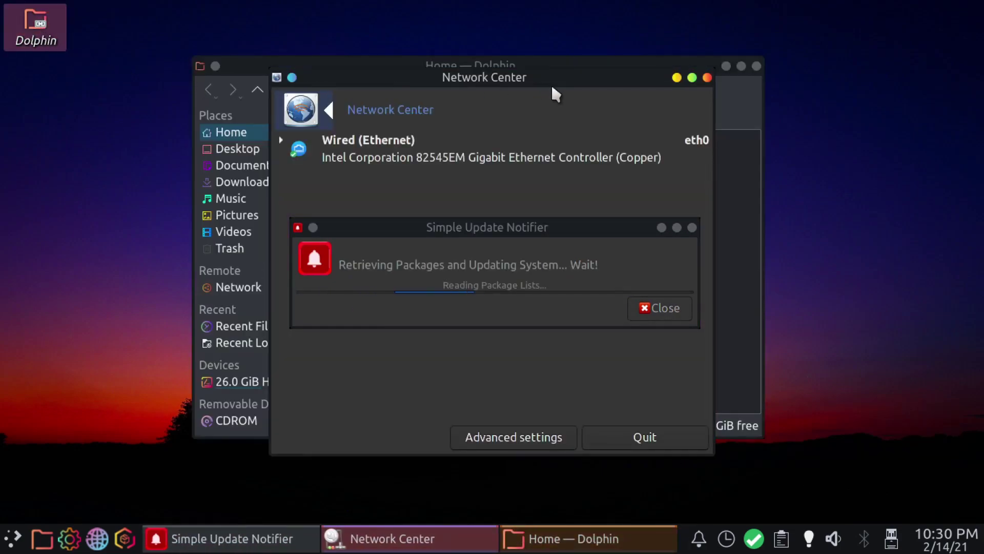
{"action": "left_click_drag", "start_coordinate": [547, 75], "coordinate": [778, 76]}
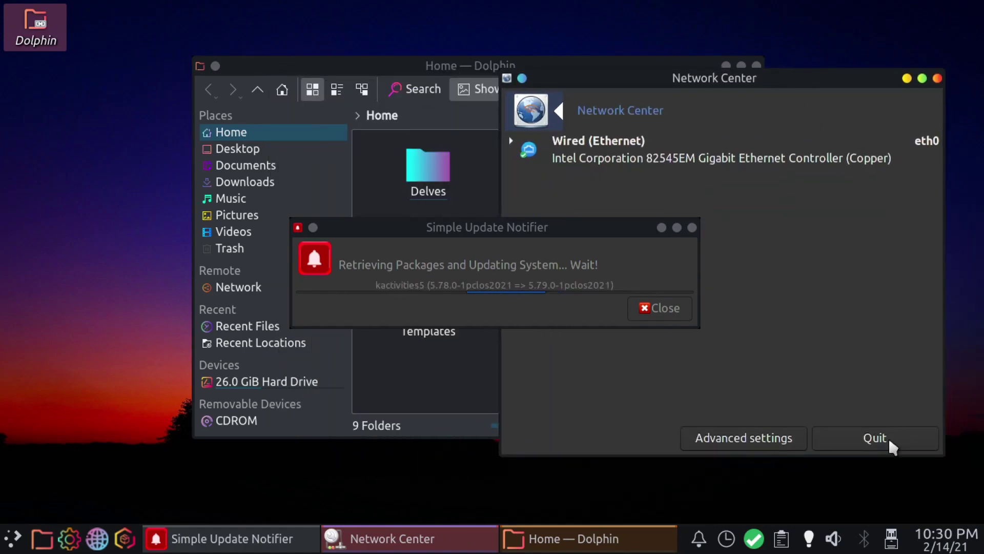
{"action": "left_click", "coordinate": [875, 438]}
{"action": "left_click_drag", "start_coordinate": [635, 227], "coordinate": [670, 302]}
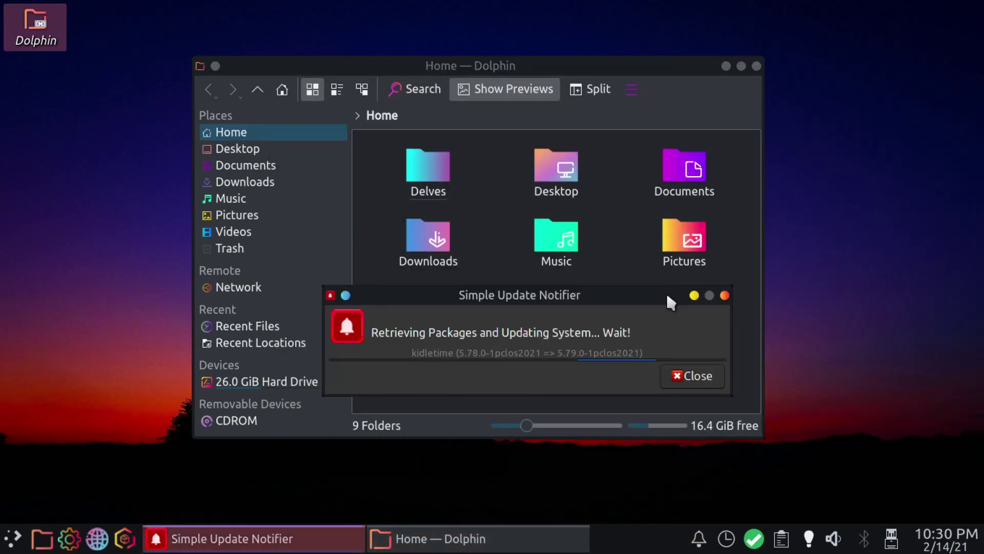
{"action": "left_click", "coordinate": [695, 295]}
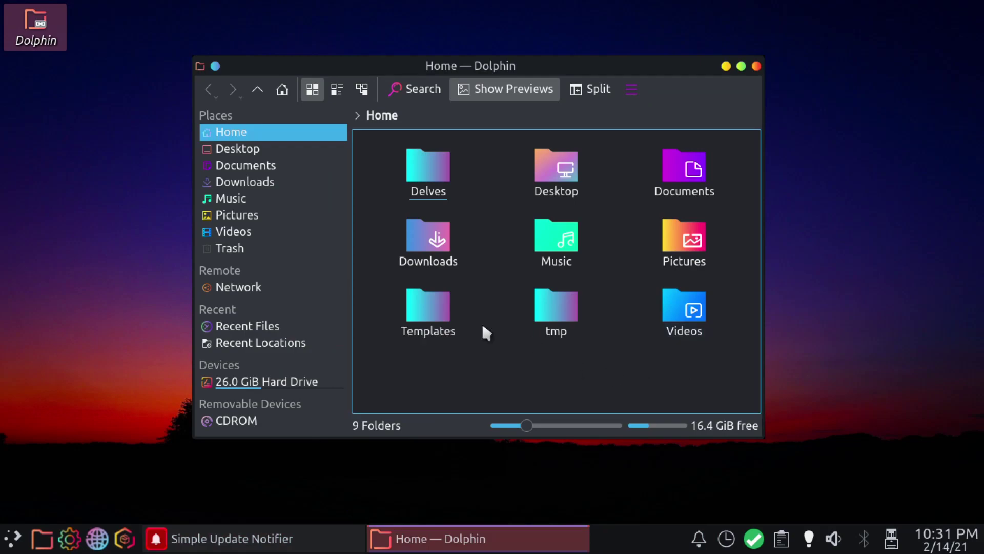
- Browse Delves, glance into Photos, then open Dressing > wallpapers
{"action": "left_click", "coordinate": [430, 160]}
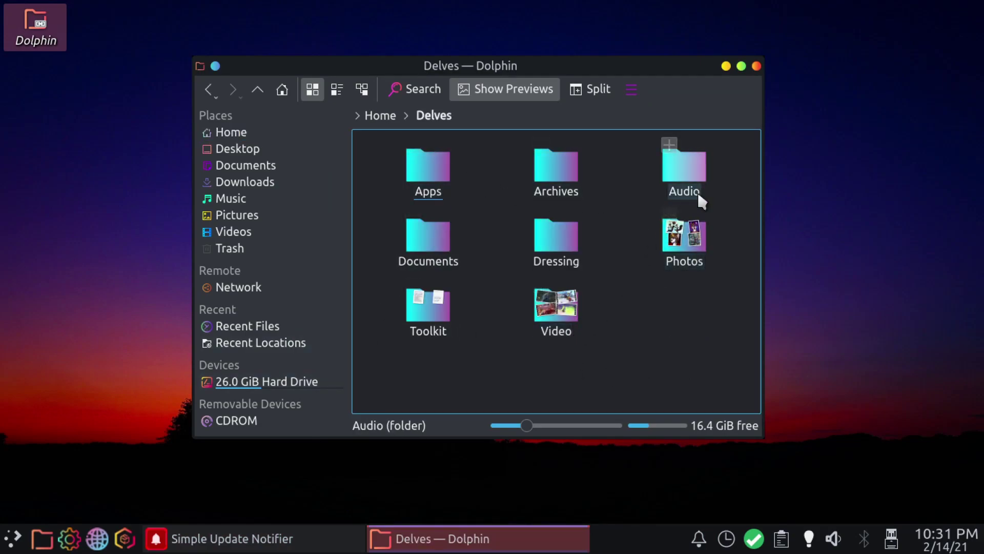
{"action": "left_click", "coordinate": [684, 241]}
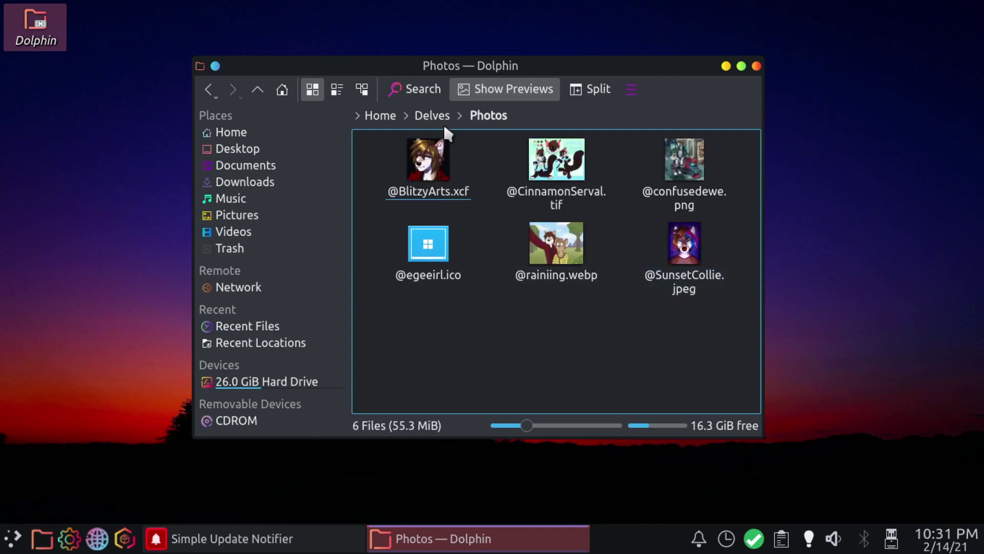
{"action": "left_click", "coordinate": [432, 110]}
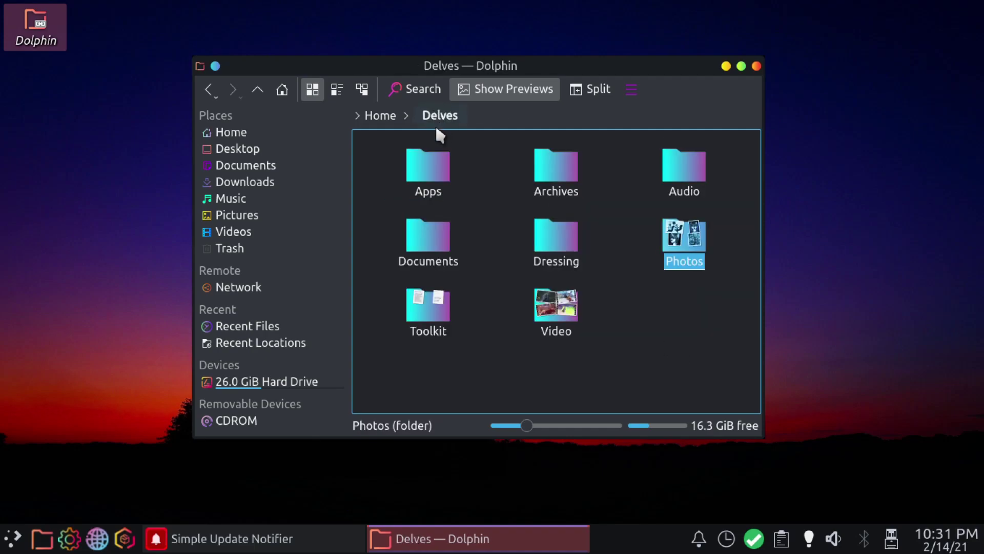
{"action": "left_click", "coordinate": [568, 268]}
{"action": "left_click", "coordinate": [508, 174]}
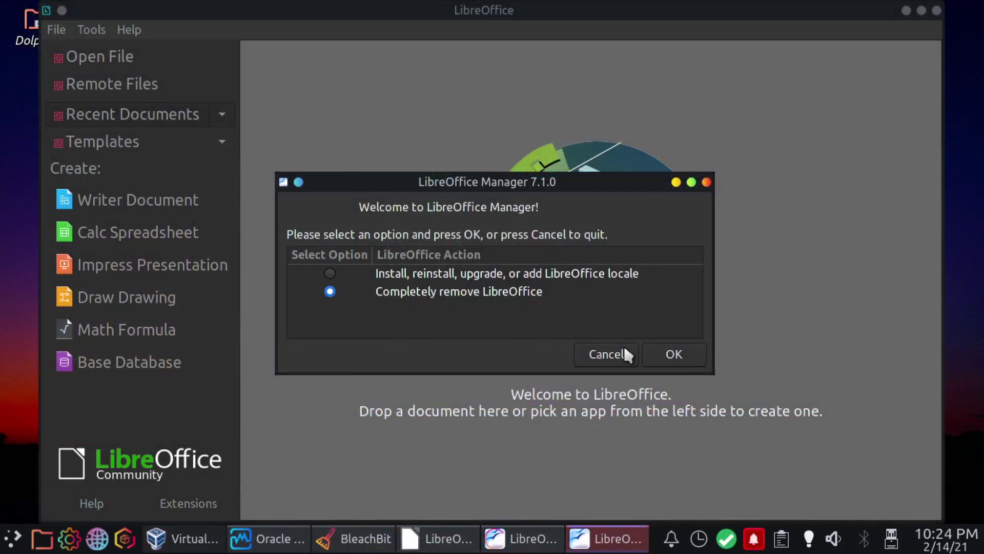
- Confirm completely removing LibreOffice, dismiss the in-progress message, and minimize BleachBit
{"action": "left_click", "coordinate": [674, 355]}
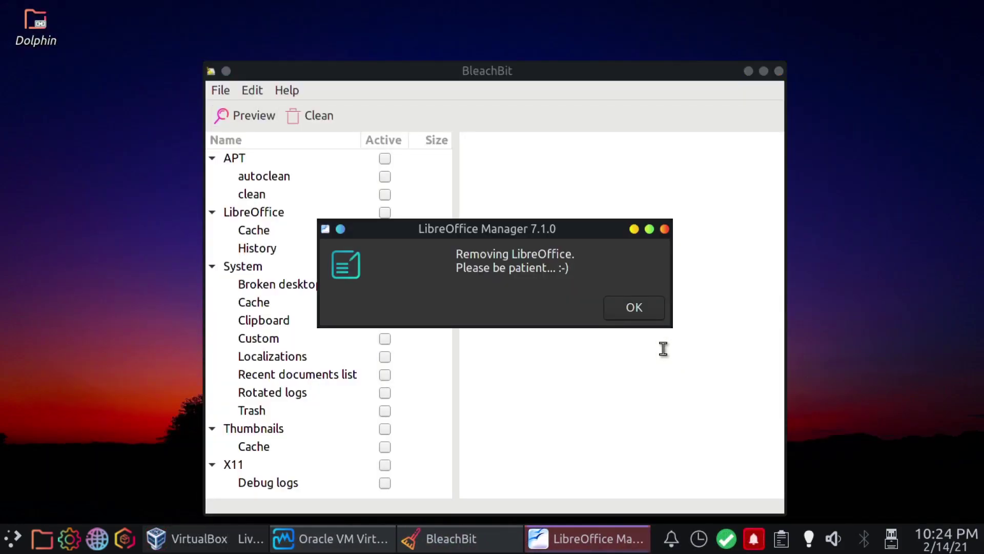
{"action": "left_click", "coordinate": [635, 307]}
{"action": "left_click", "coordinate": [748, 71]}
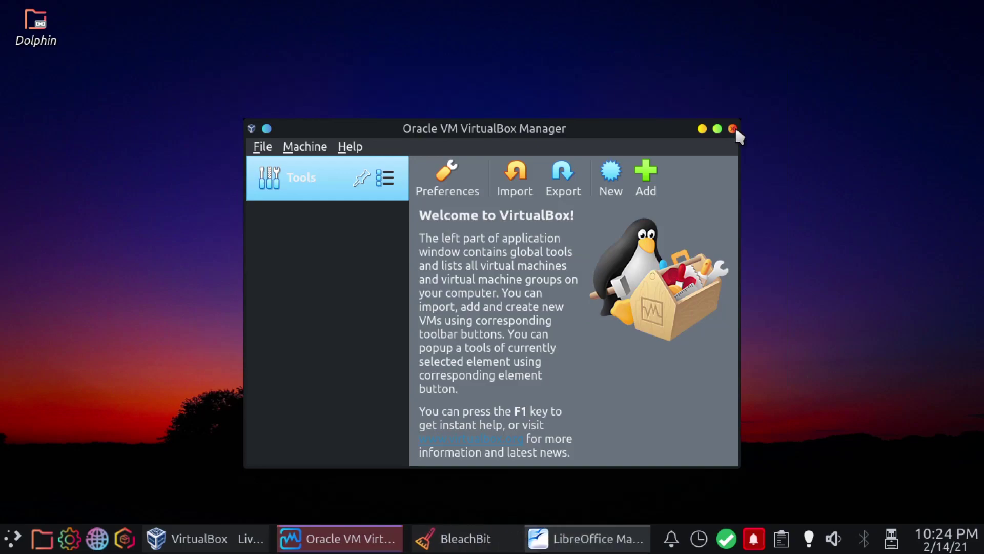
- Close VirtualBox Manager, dismiss the LibreOffice Manager dialog, then restore and close BleachBit
{"action": "left_click", "coordinate": [732, 129]}
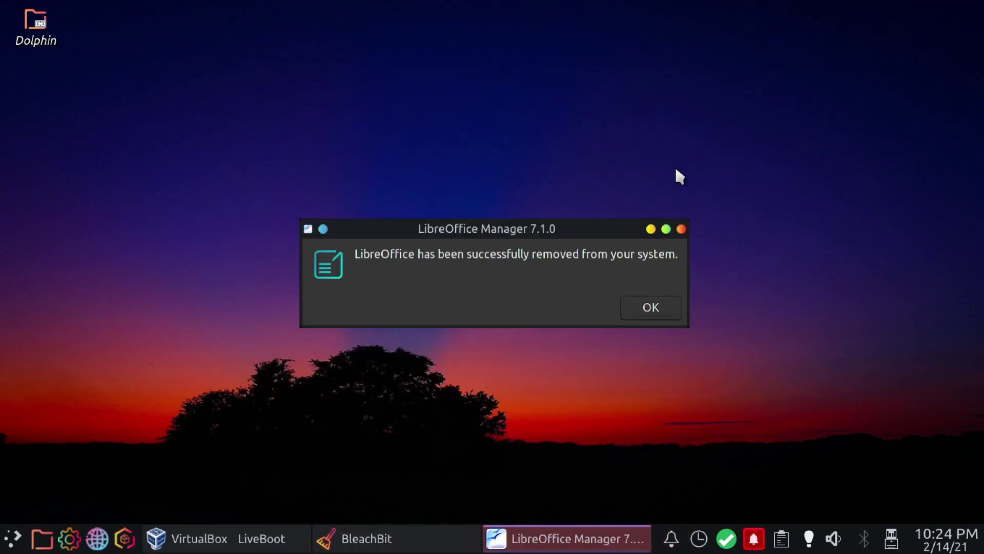
{"action": "left_click", "coordinate": [652, 310]}
{"action": "left_click", "coordinate": [468, 543]}
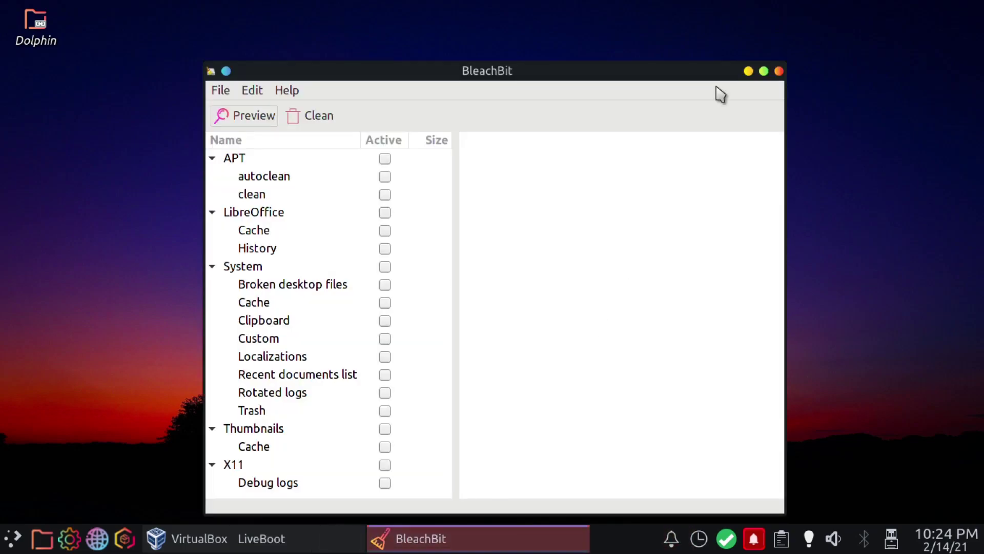
{"action": "left_click", "coordinate": [779, 72]}
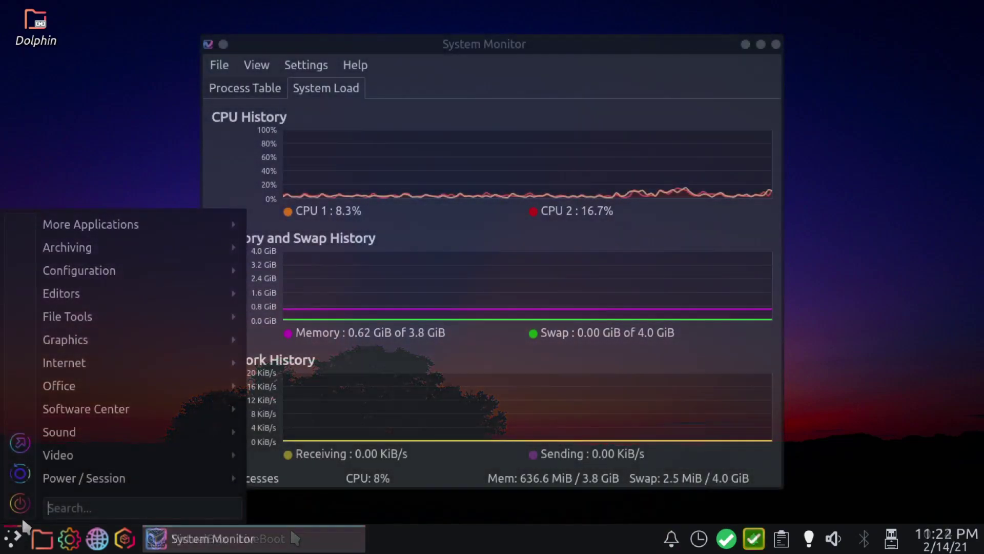
- Launch Filelight from File Tools, widen it, and move it off the System Monitor graphs
{"action": "mouse_move", "coordinate": [100, 312]}
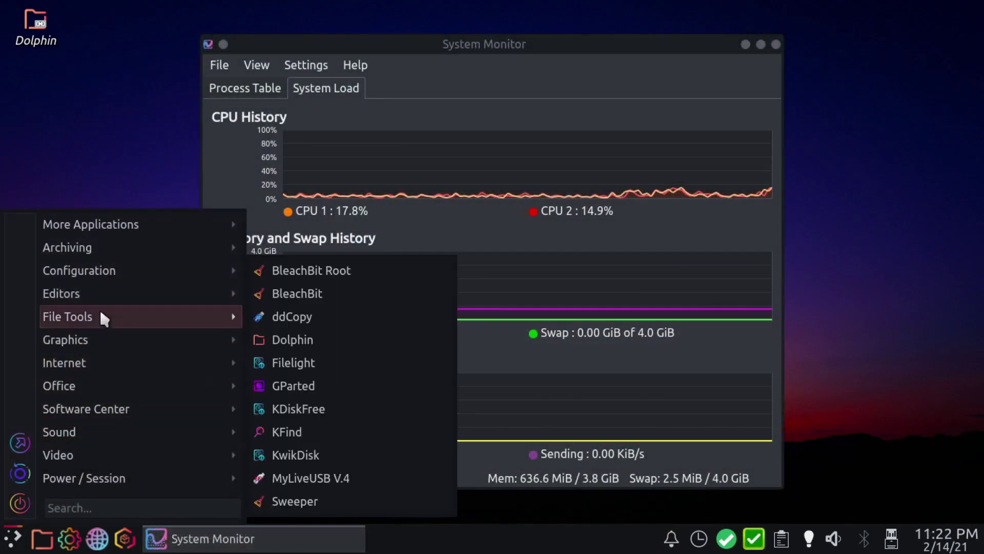
{"action": "left_click", "coordinate": [327, 361]}
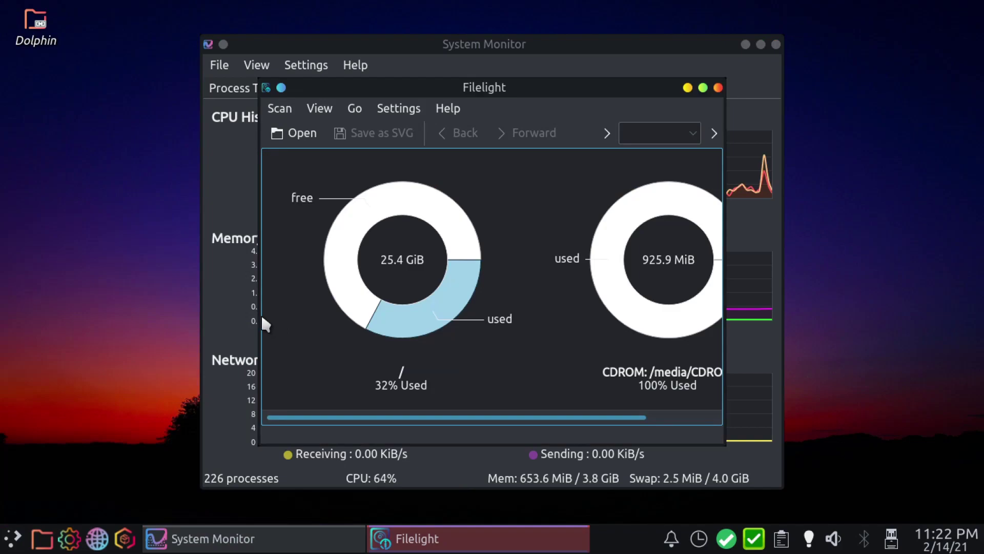
{"action": "left_click_drag", "start_coordinate": [259, 315], "coordinate": [150, 327]}
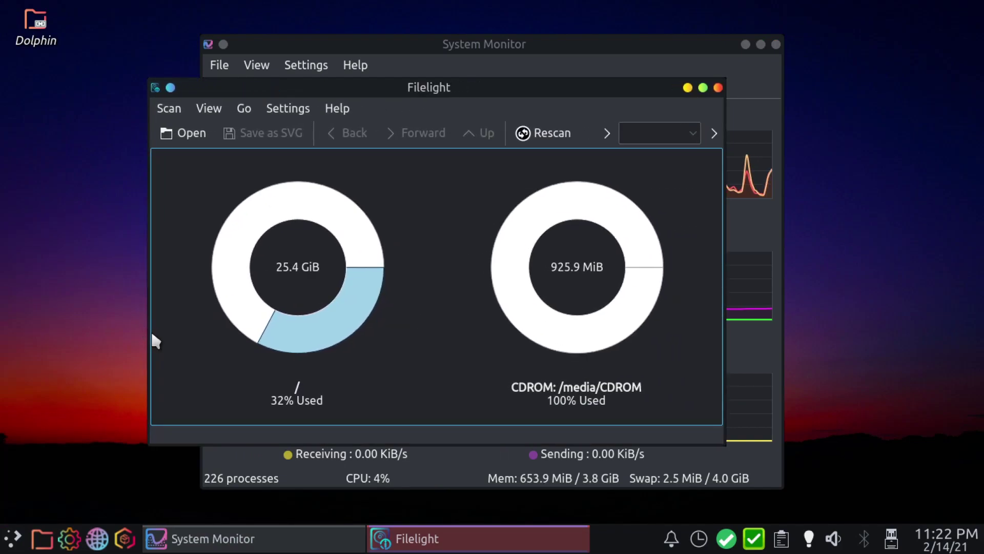
{"action": "left_click_drag", "start_coordinate": [499, 94], "coordinate": [386, 154]}
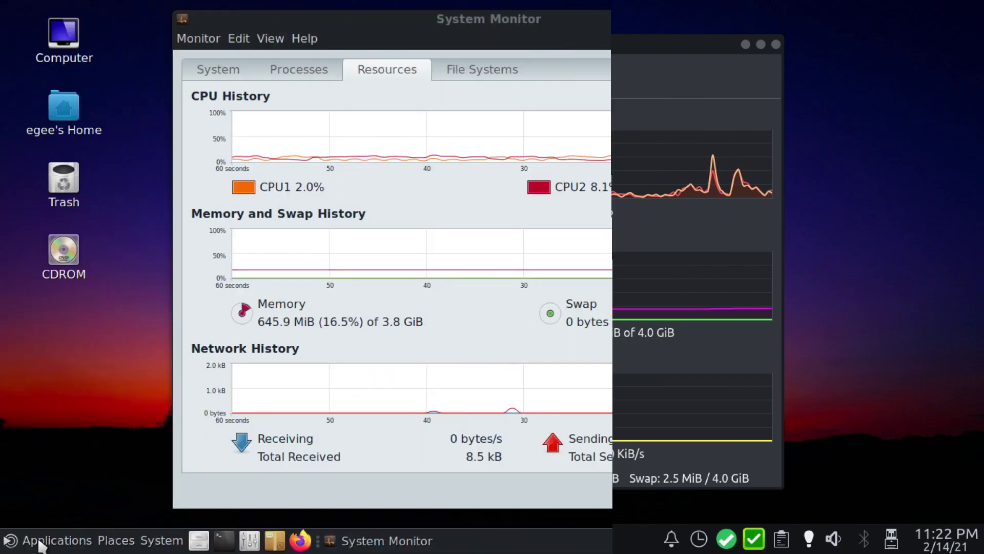
- Launch the MATE Disk Usage Analyzer, move it toward the lower left, then show the Xfce applications menu
{"action": "left_click", "coordinate": [40, 542]}
{"action": "mouse_move", "coordinate": [77, 370]}
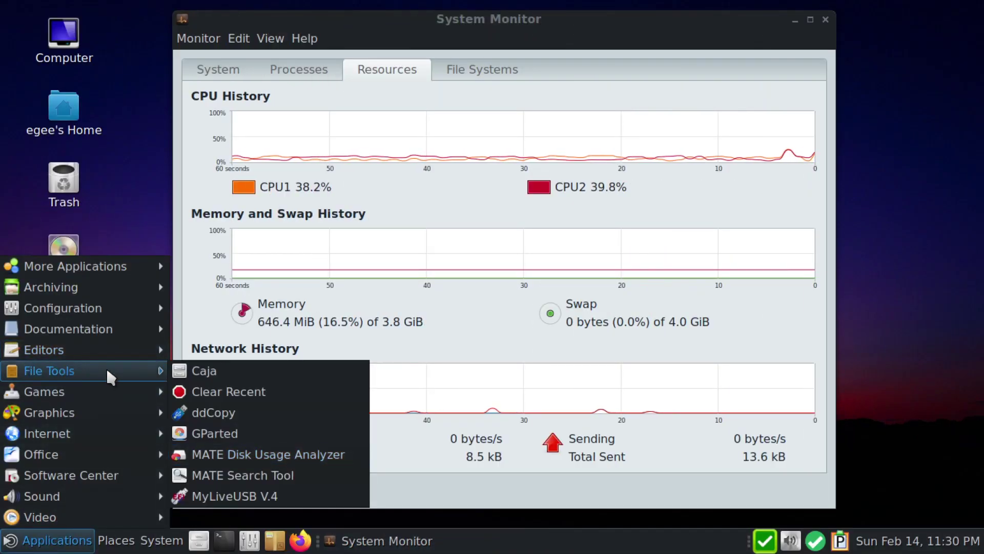
{"action": "left_click", "coordinate": [256, 455]}
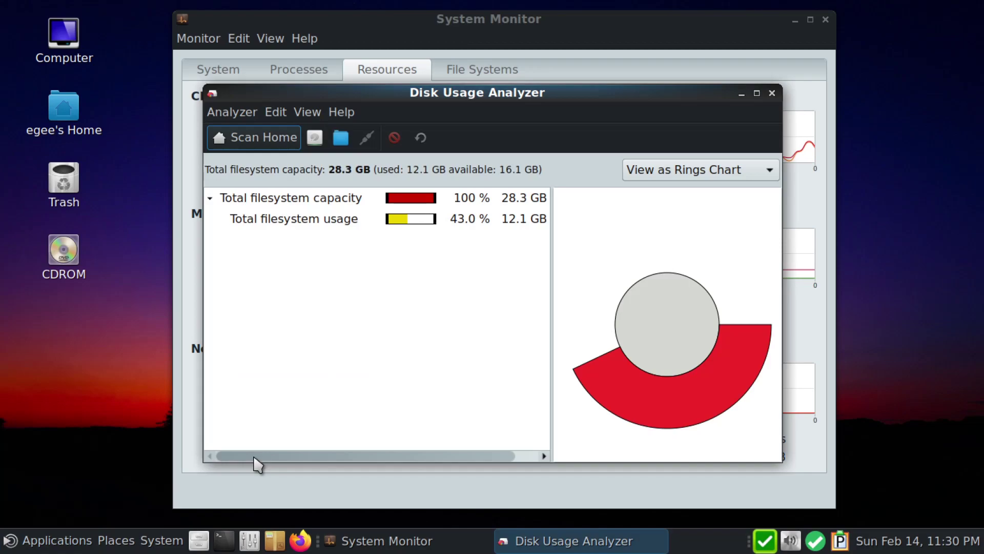
{"action": "left_click_drag", "start_coordinate": [490, 99], "coordinate": [304, 139]}
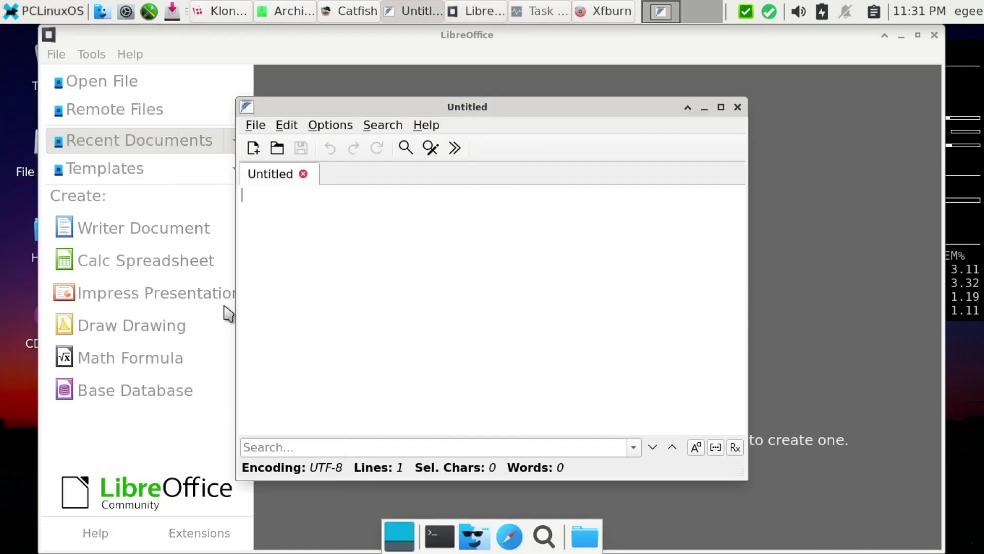
{"action": "left_click", "coordinate": [46, 11]}
- Launch Audacity from the Sound menu and answer y to install neofetch with its dependencies
{"action": "mouse_move", "coordinate": [77, 368]}
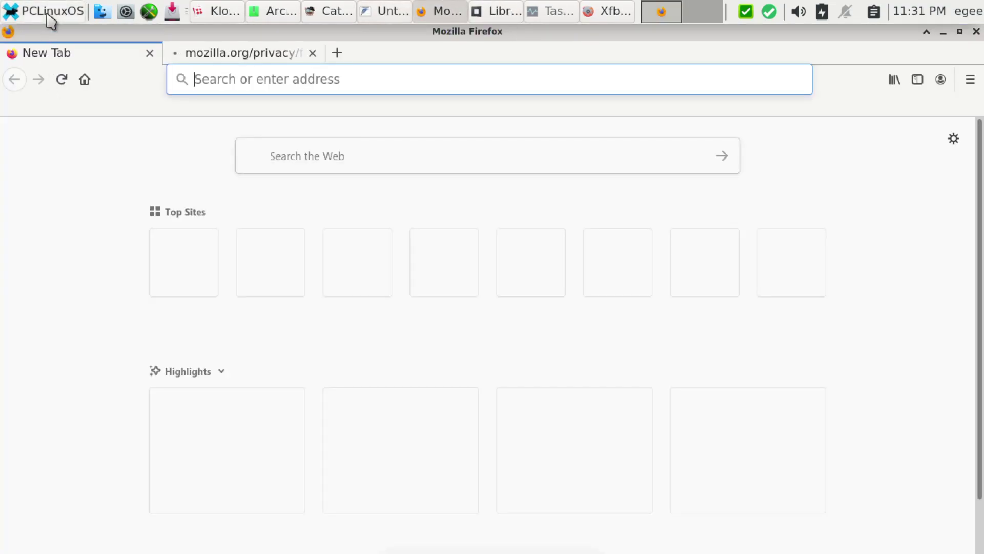
{"action": "left_click", "coordinate": [46, 11]}
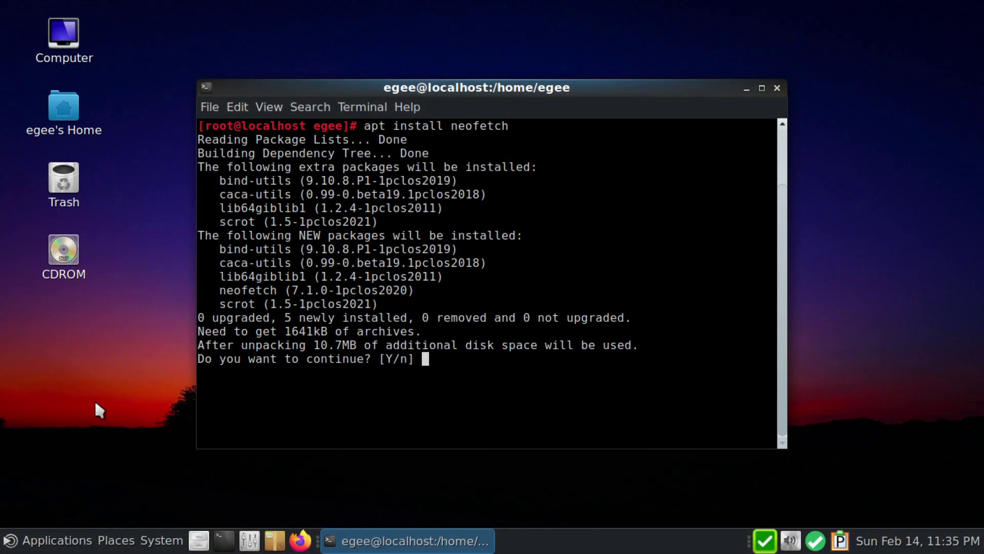
{"action": "type", "text": "y"}
{"action": "key", "text": "Return"}
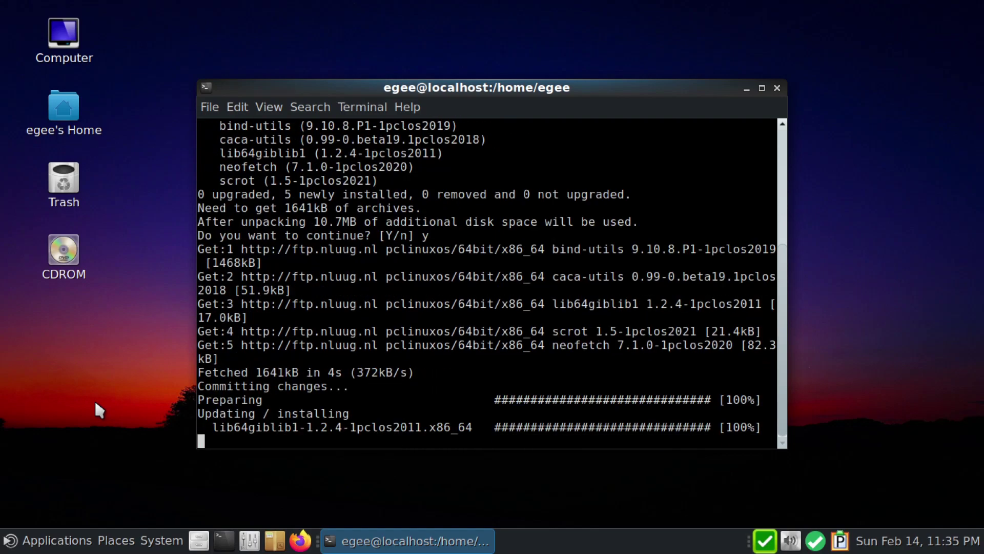
- Search for docker with apt search and apt-cache search, then search Synaptic for lutris
{"action": "type", "text": "apt search docker"}
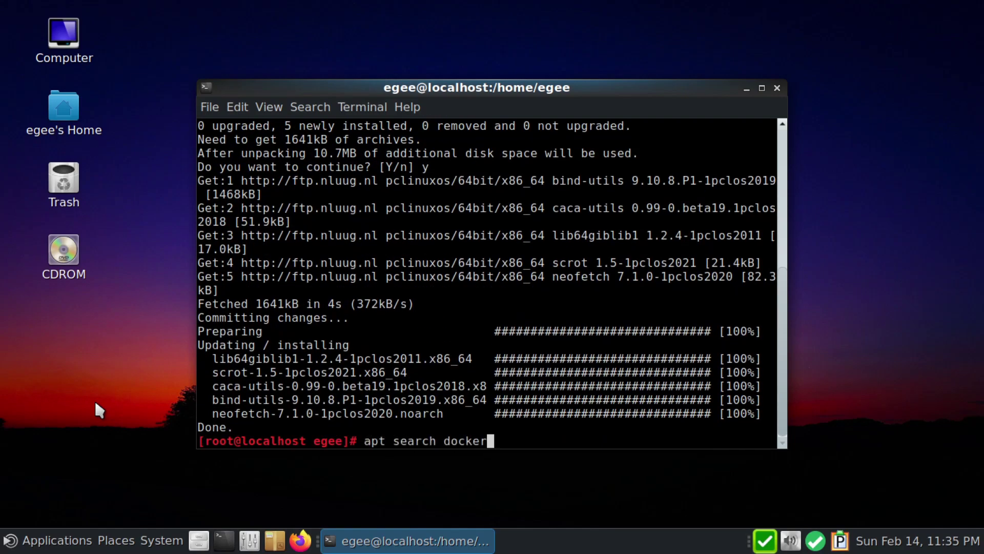
{"action": "key", "text": "Return"}
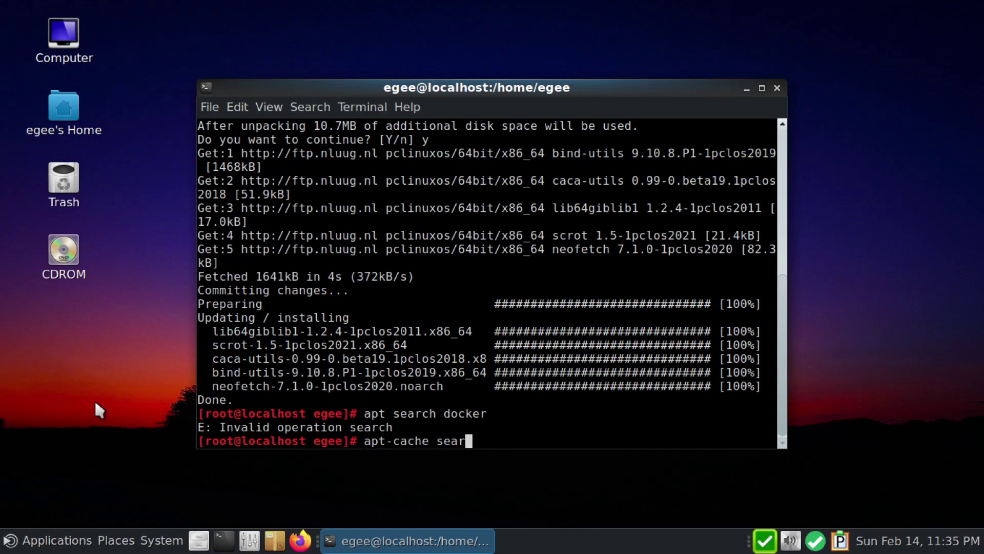
{"action": "type", "text": "apt-cache search docker"}
{"action": "key", "text": "Return"}
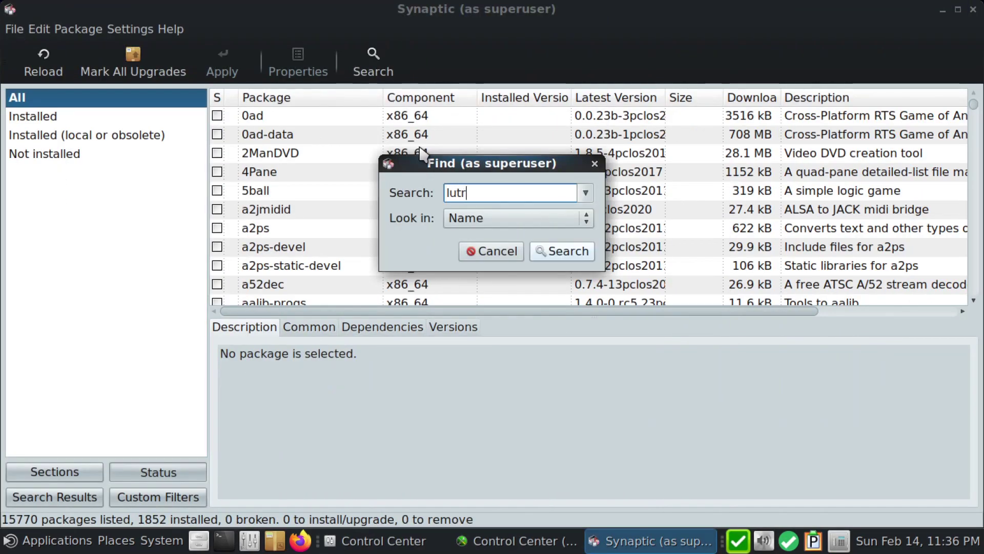
{"action": "type", "text": "is"}
{"action": "key", "text": "Return"}
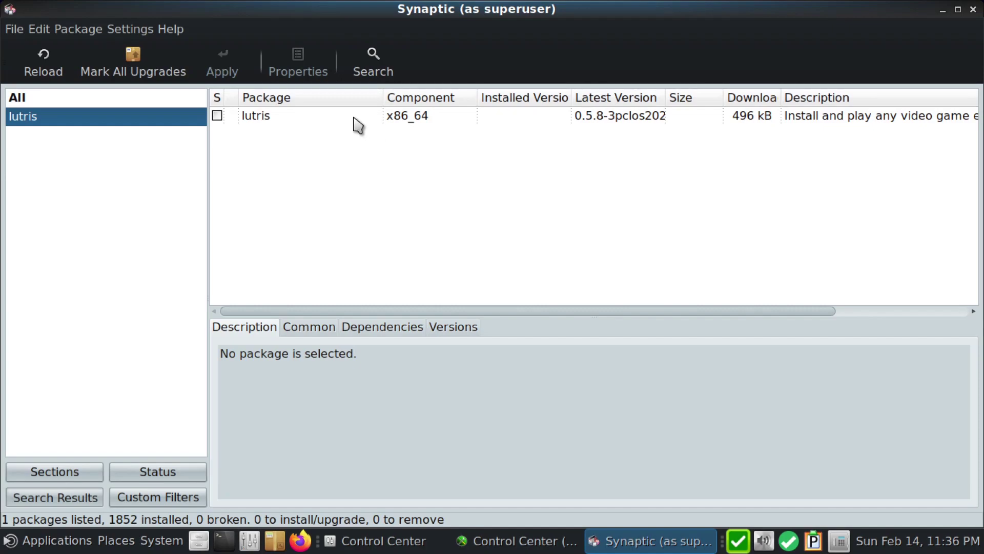
- View the lutris description and mark lutris for installation
{"action": "left_click", "coordinate": [336, 116]}
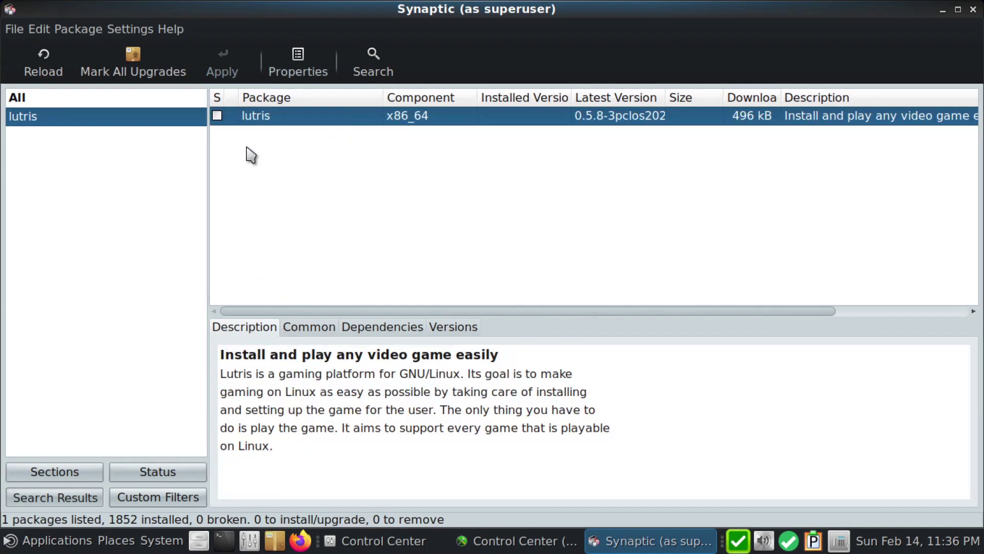
{"action": "left_click", "coordinate": [217, 116]}
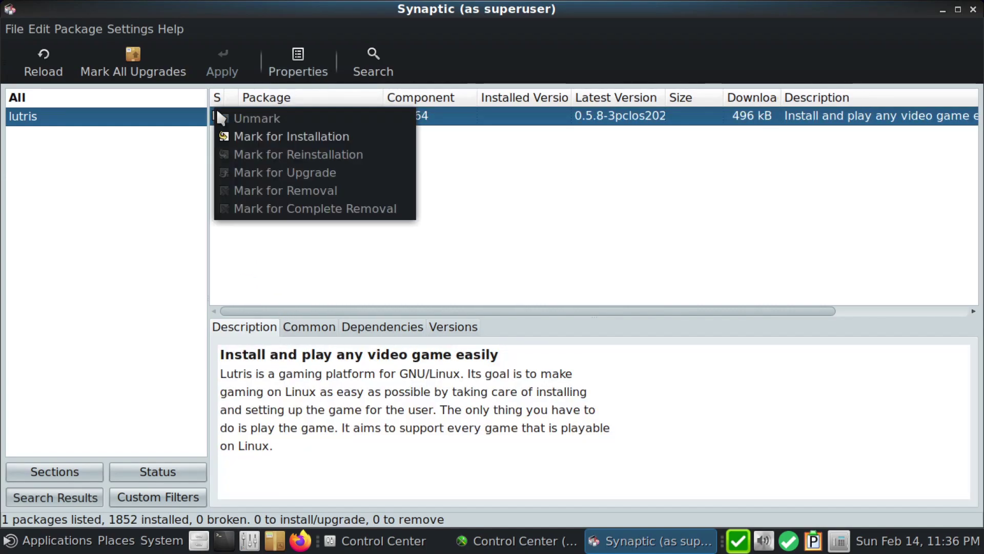
{"action": "left_click", "coordinate": [248, 137]}
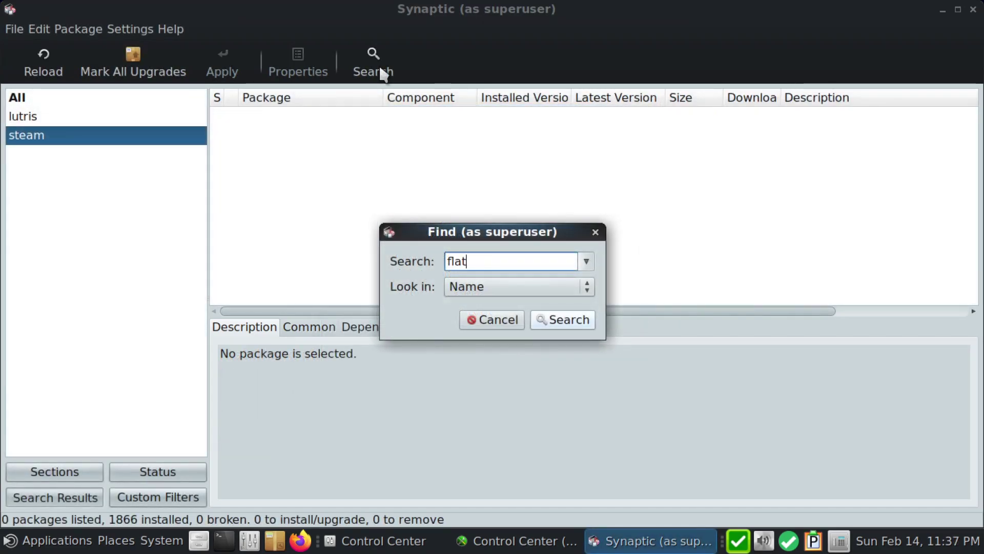
- Search for flatpak and mark it for installation
{"action": "key", "text": "Return"}
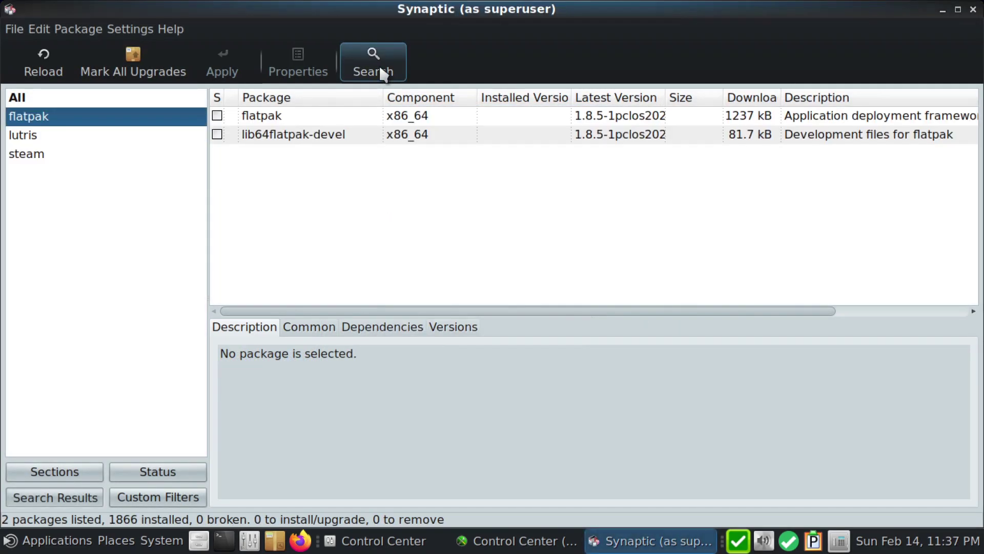
{"action": "left_click", "coordinate": [217, 116]}
{"action": "left_click", "coordinate": [256, 137]}
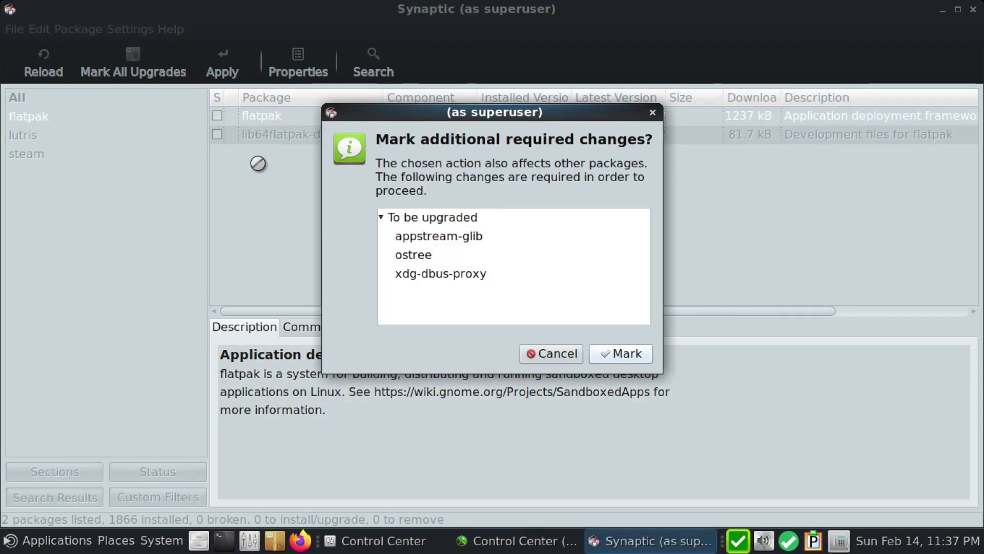
- Accept the required upgrades, confirm the Steam flatpak install, and run 'flatpak run com.valvesoftware.Steam'
{"action": "left_click", "coordinate": [622, 353]}
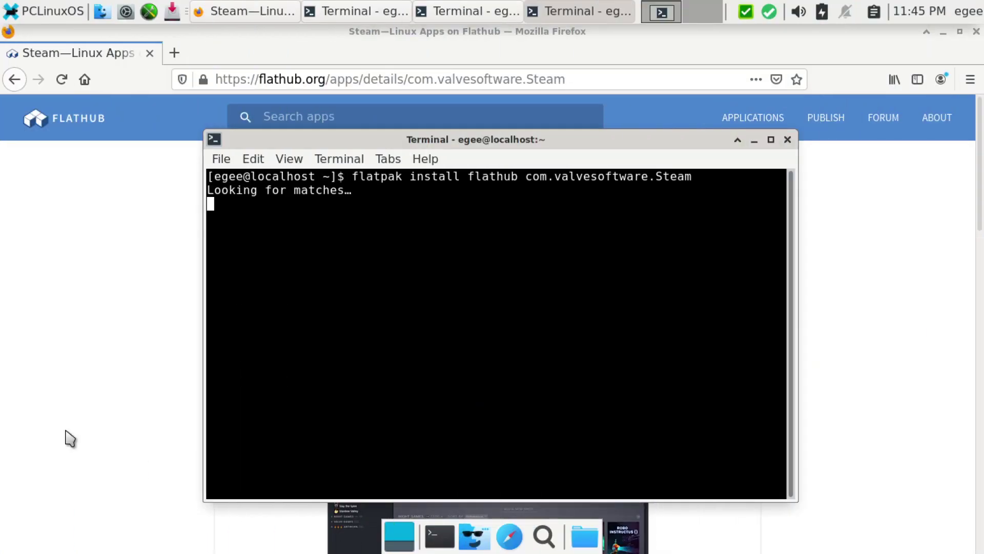
{"action": "key", "text": "Return"}
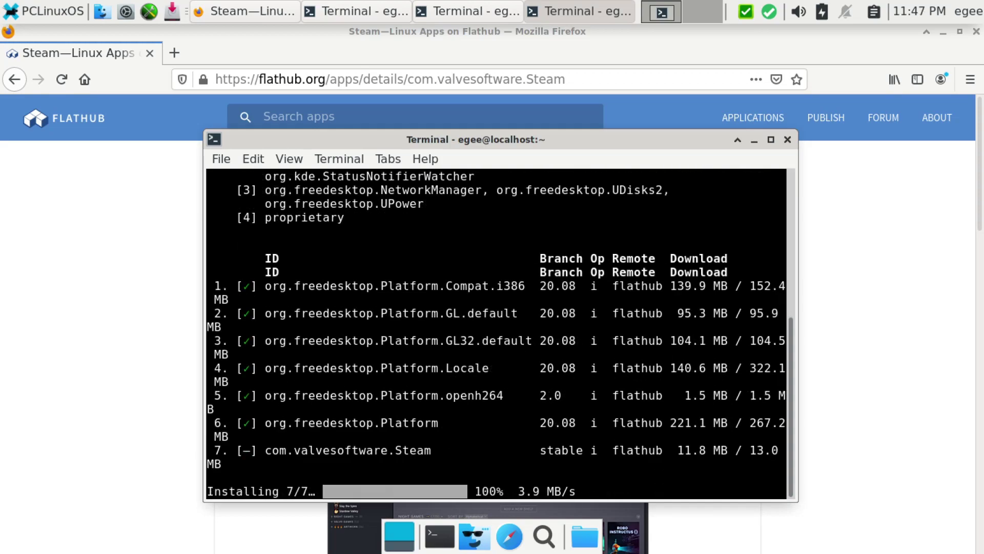
{"action": "type", "text": "flatpak"}
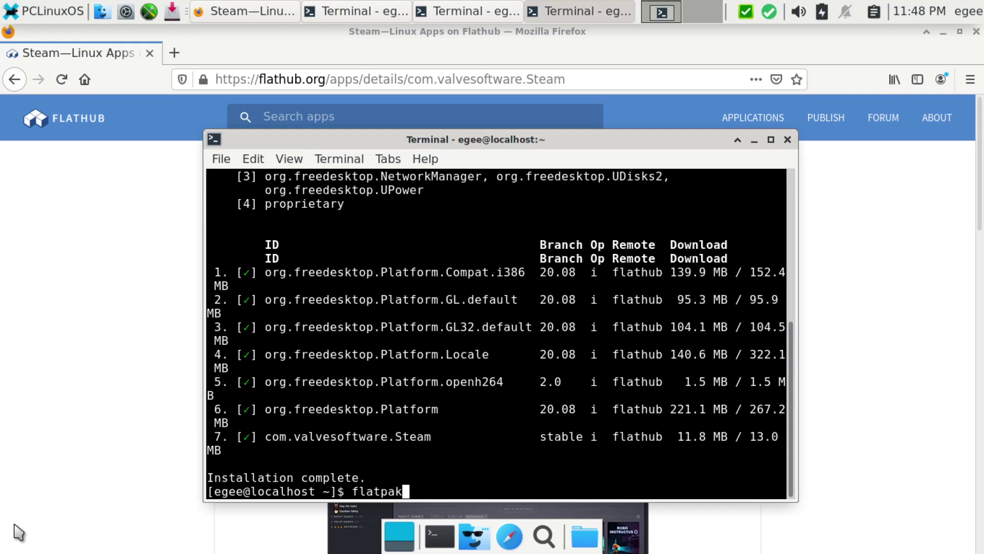
{"action": "type", "text": " run com.valvesoftware.Steam"}
{"action": "key", "text": "Return"}
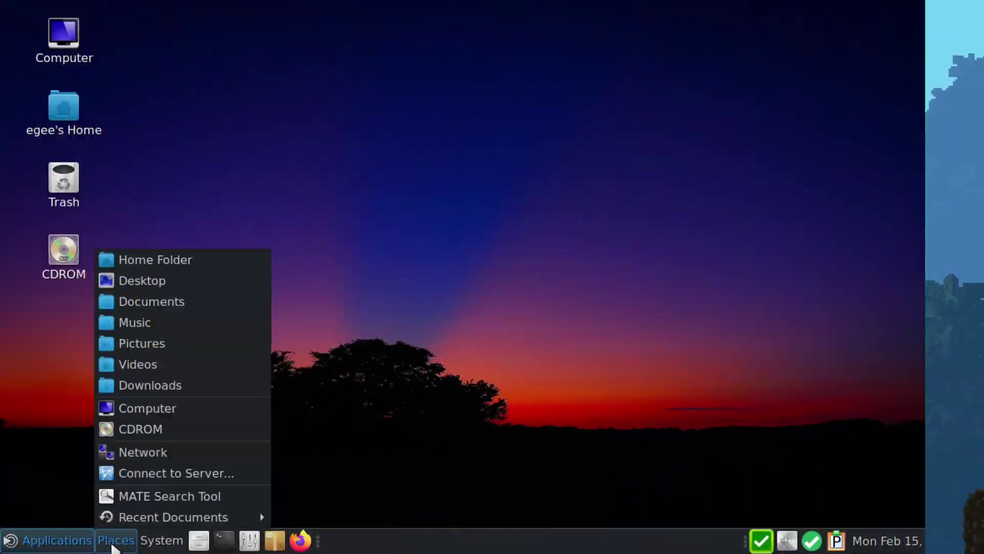
- Close the System menu and briefly show then hide the month calendar
{"action": "mouse_move", "coordinate": [174, 546]}
{"action": "left_click", "coordinate": [306, 521]}
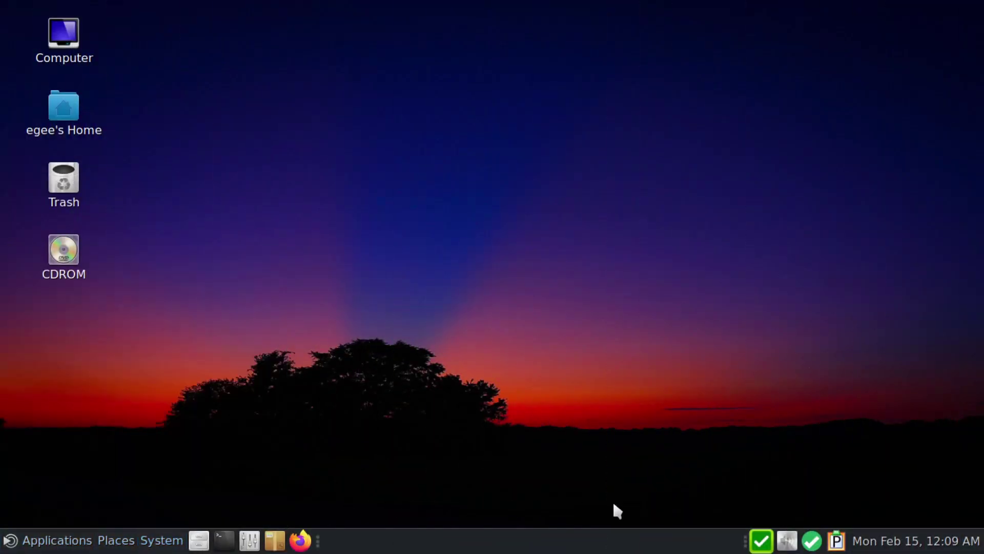
{"action": "left_click", "coordinate": [874, 539]}
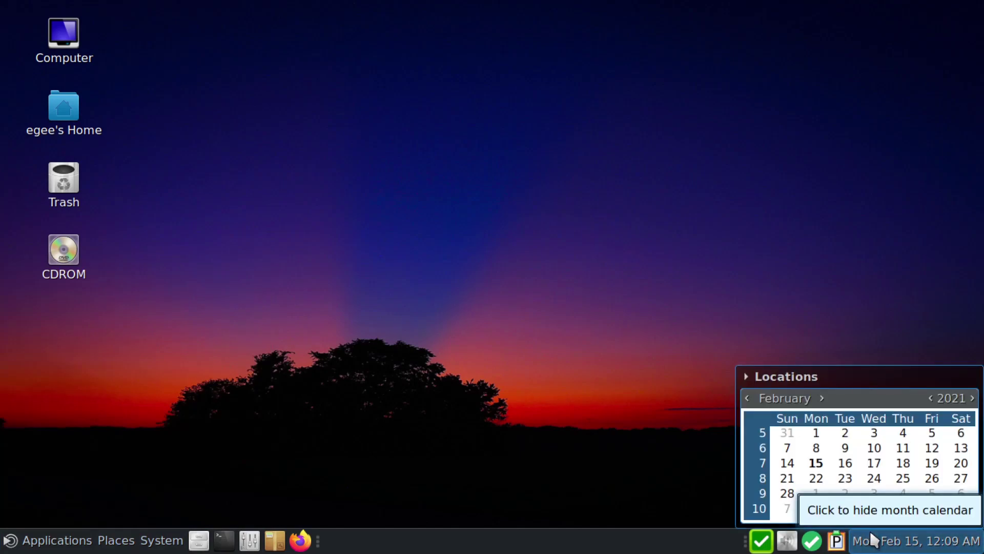
{"action": "left_click", "coordinate": [874, 539]}
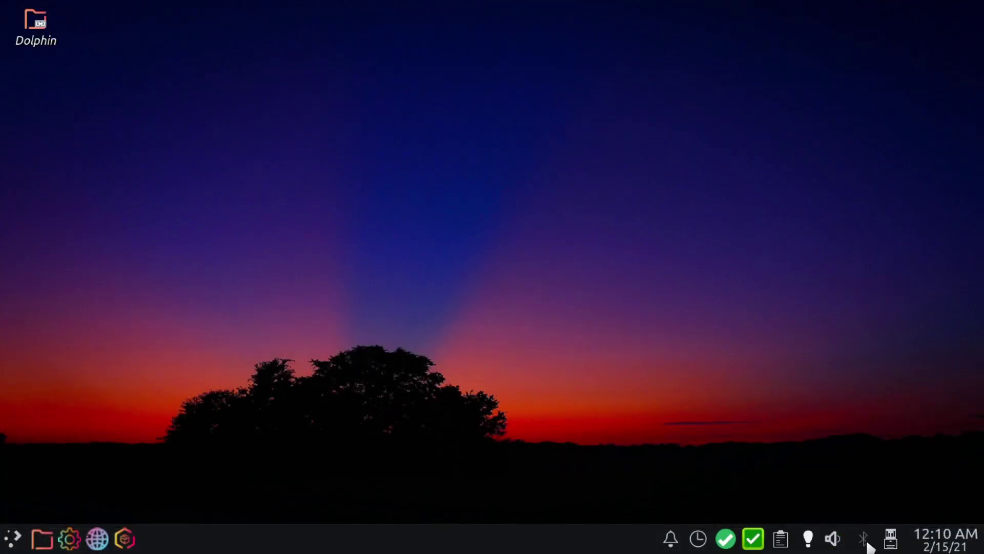
- Start adding a Bluetooth device, turn Night Color off, and disable update notifications
{"action": "left_click", "coordinate": [865, 539]}
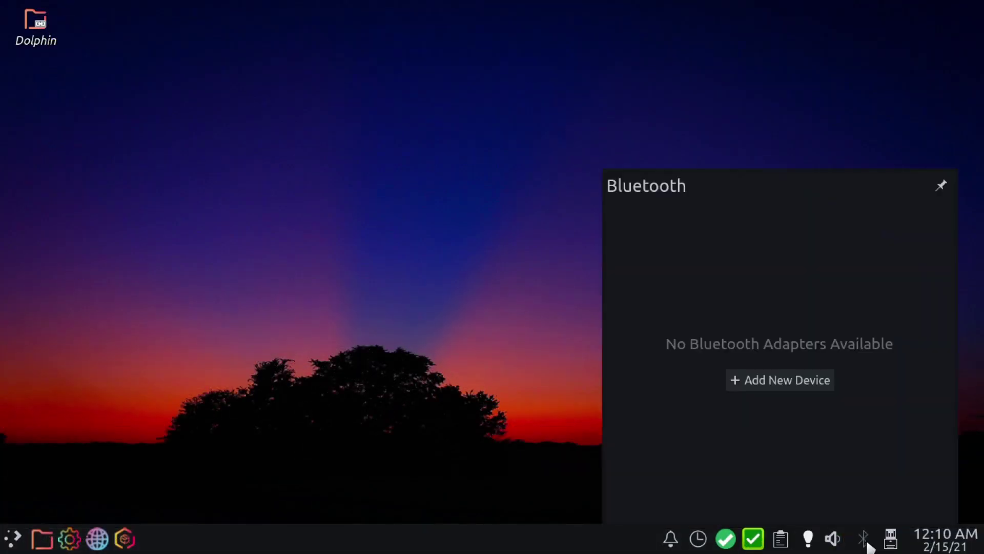
{"action": "left_click", "coordinate": [766, 379]}
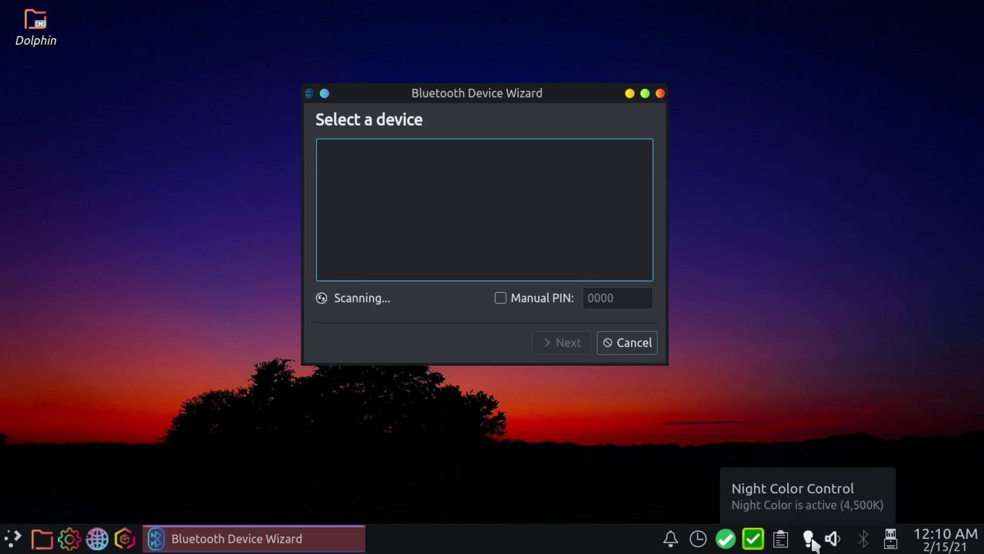
{"action": "left_click", "coordinate": [809, 541]}
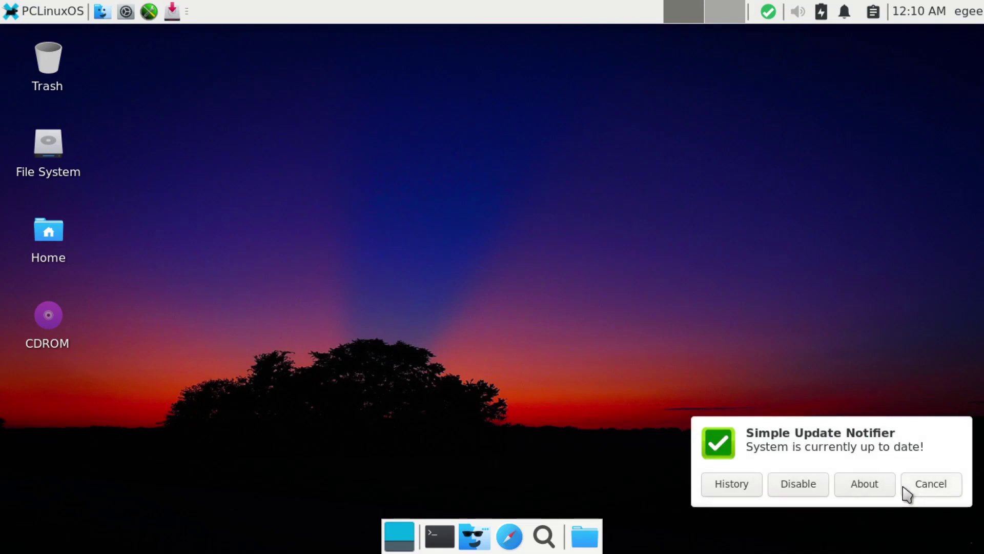
{"action": "left_click", "coordinate": [811, 490]}
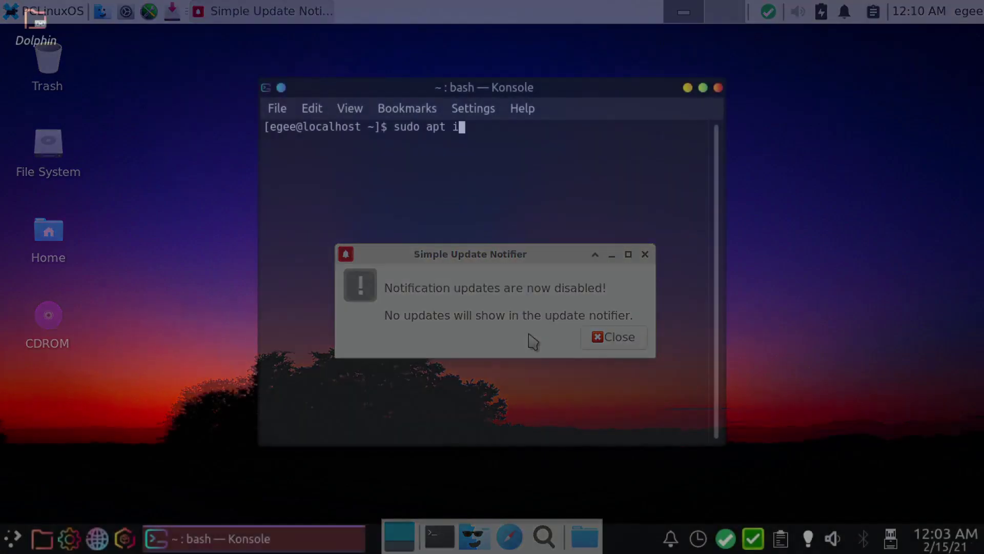
- Try sudo apt install neverball, switch to root with su, rerun it, and confirm with y
{"action": "type", "text": "install neverball"}
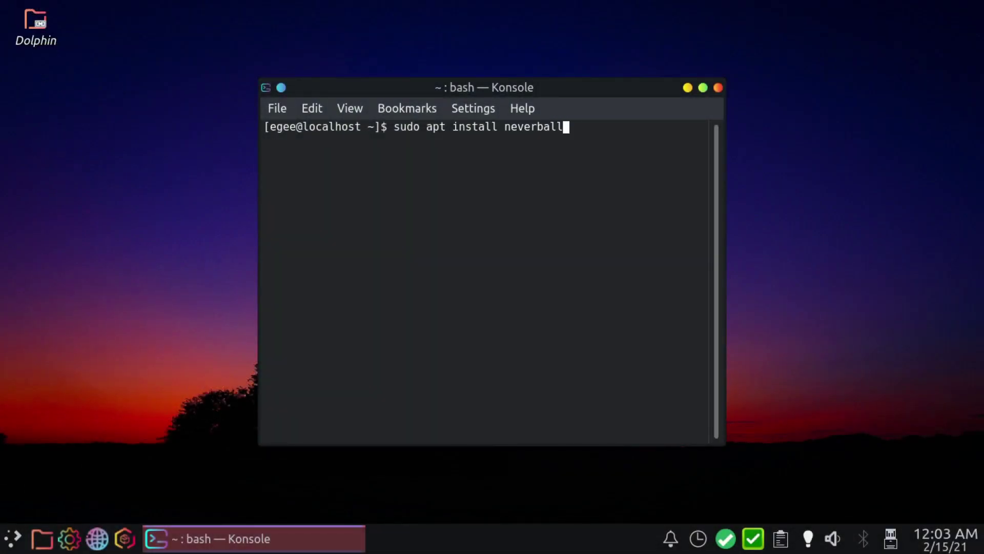
{"action": "key", "text": "Return"}
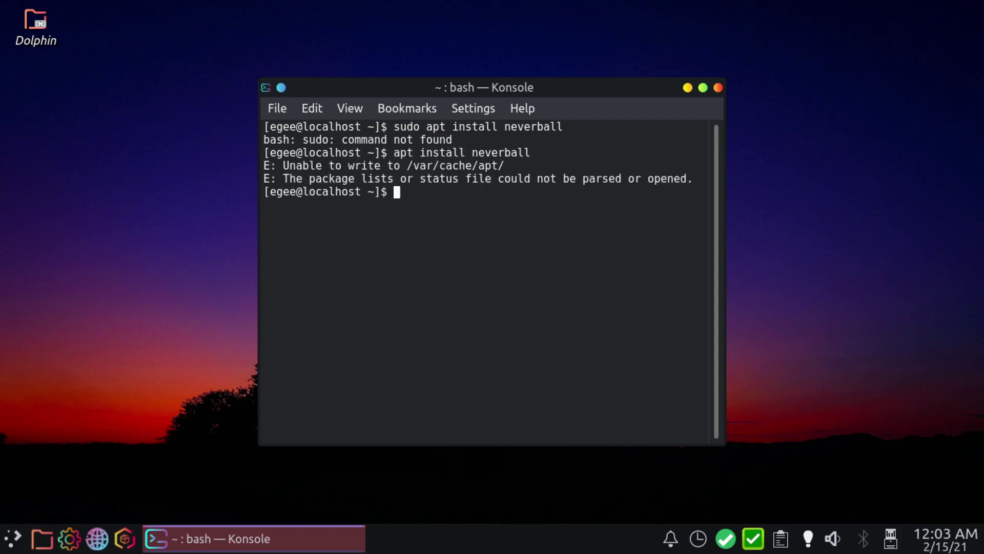
{"action": "key", "text": "Return"}
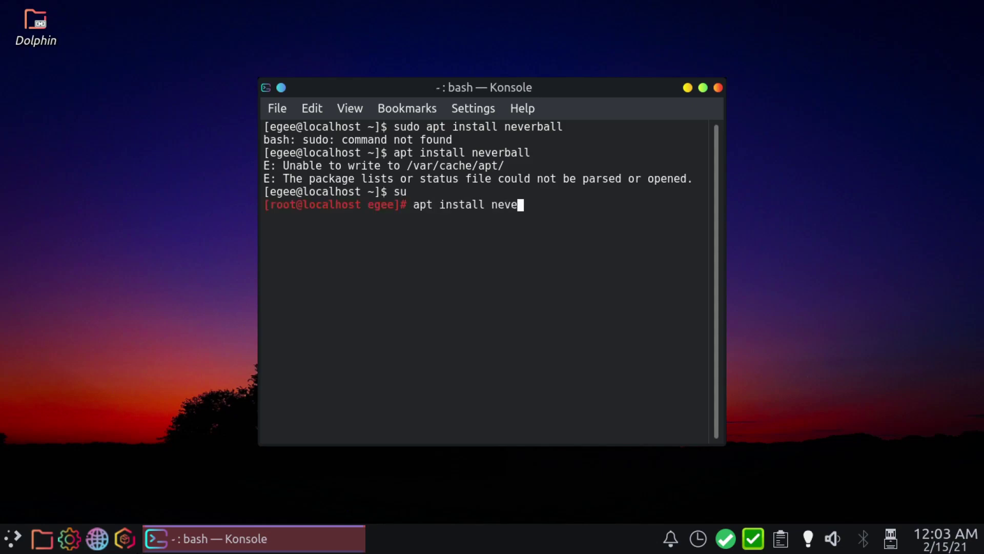
{"action": "key", "text": "Return"}
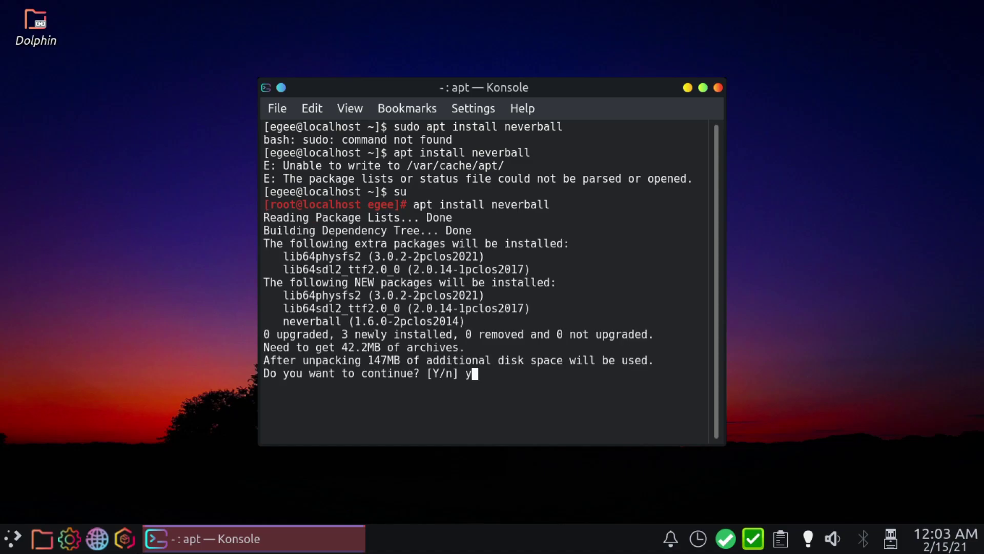
{"action": "type", "text": "y"}
{"action": "key", "text": "Return"}
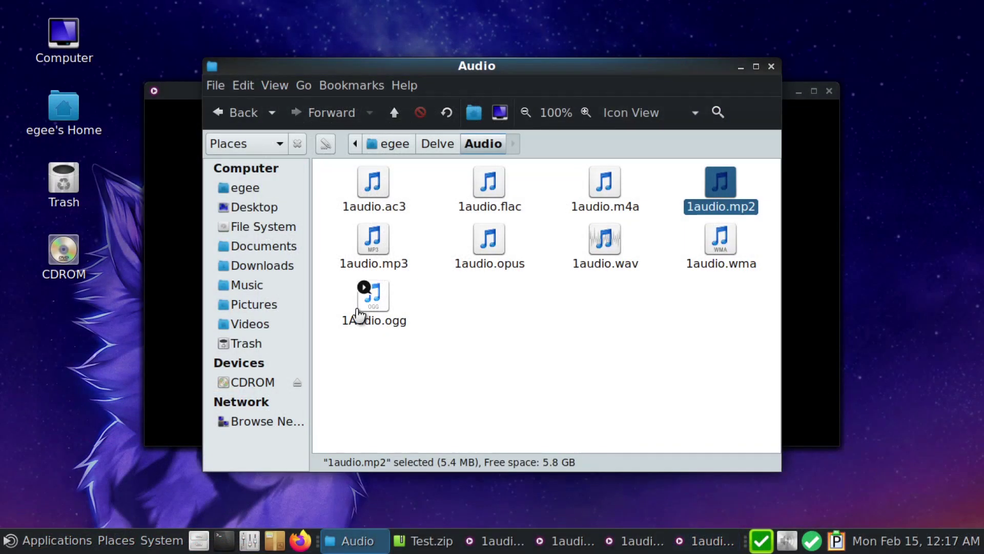
- Play 1Audio.ogg and open vp8.webm in VLC, accepting its privacy policy
{"action": "double_click", "coordinate": [371, 314]}
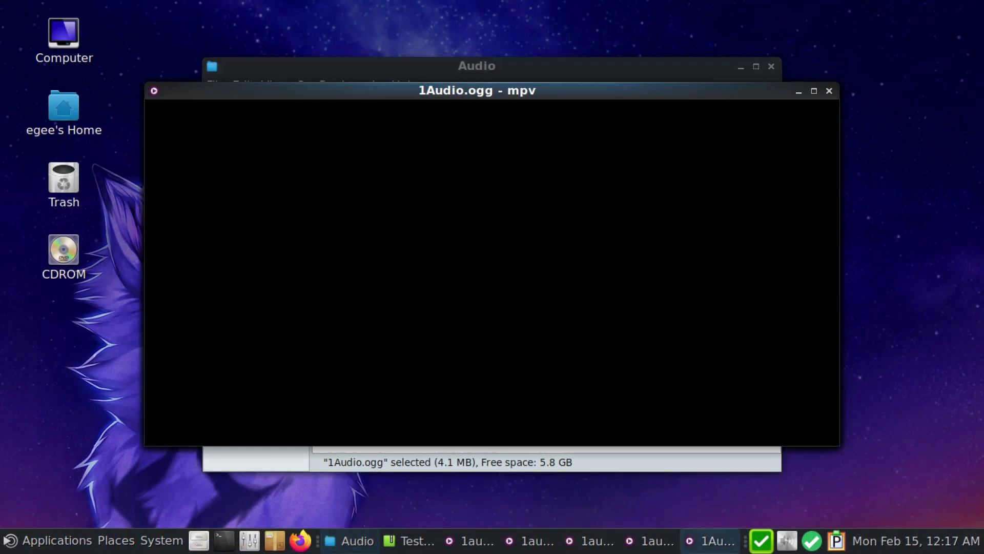
{"action": "mouse_move", "coordinate": [343, 326]}
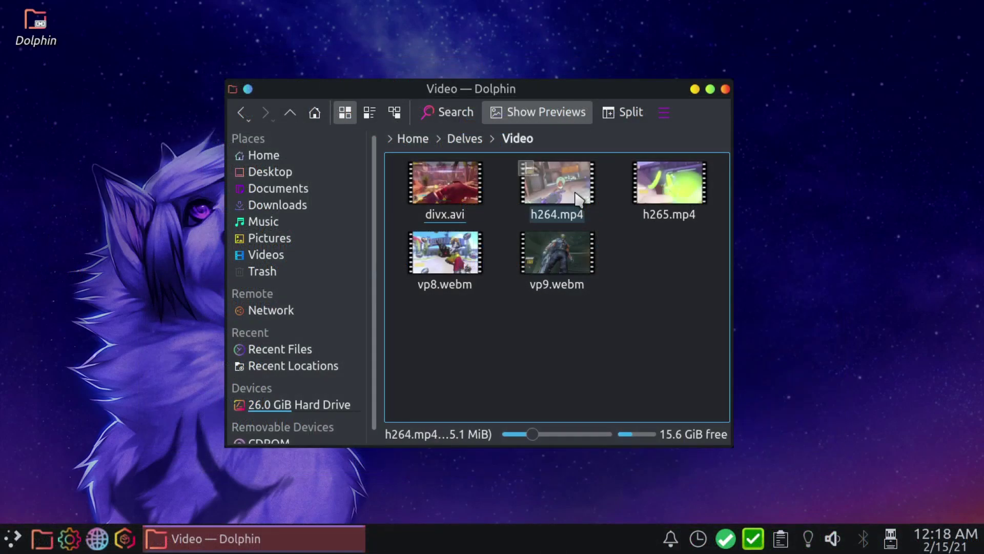
{"action": "double_click", "coordinate": [423, 258]}
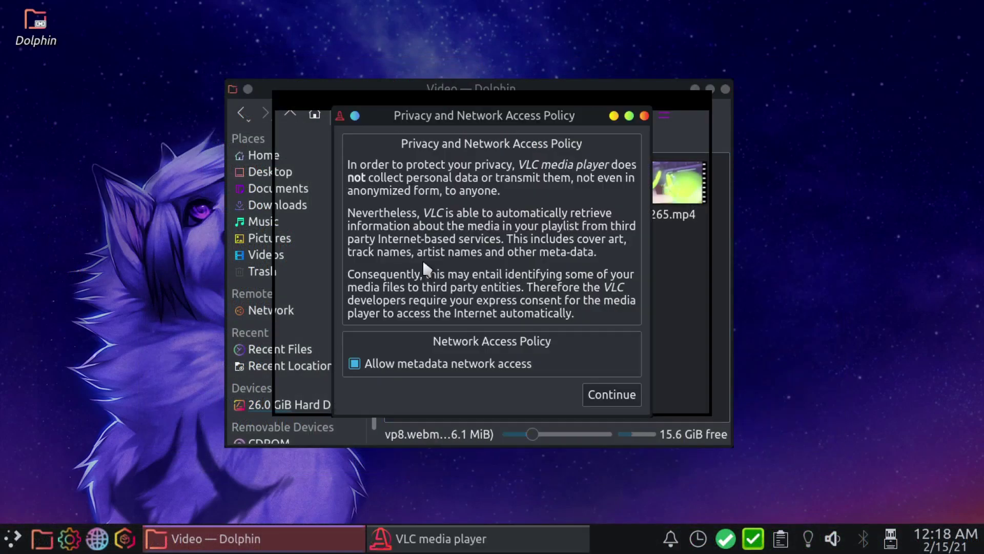
{"action": "left_click", "coordinate": [590, 396]}
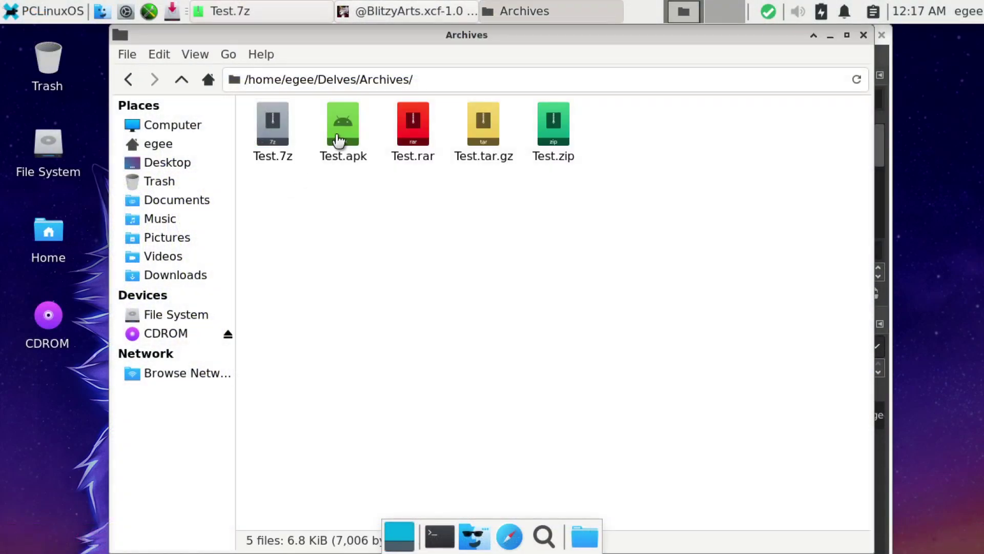
- Open Test.apk, Test.rar, Test.tar.gz and Test.zip from the Archives folder in the archive manager
{"action": "double_click", "coordinate": [338, 141]}
{"action": "left_click", "coordinate": [254, 207]}
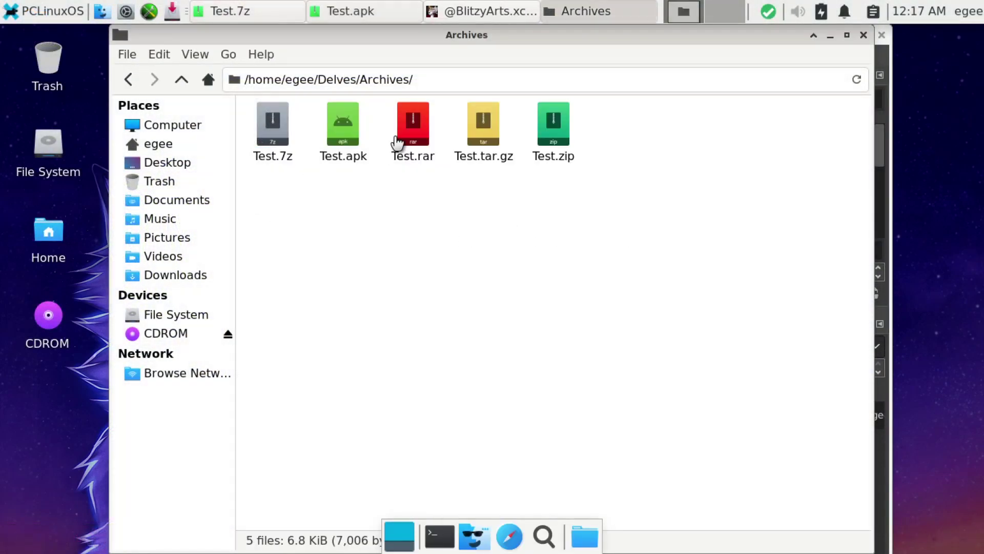
{"action": "left_click", "coordinate": [422, 124]}
{"action": "double_click", "coordinate": [421, 124]}
{"action": "left_click", "coordinate": [249, 218]}
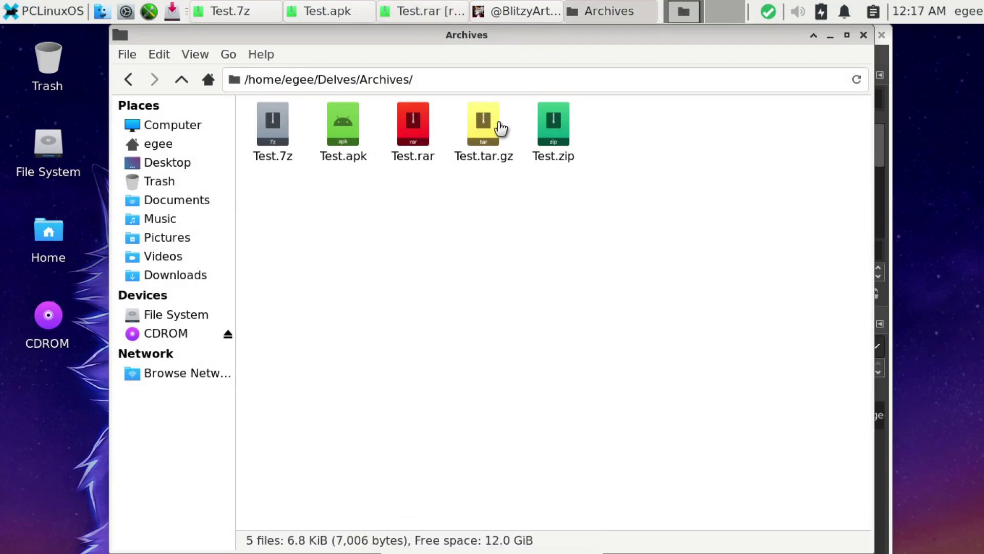
{"action": "left_click", "coordinate": [489, 134]}
{"action": "double_click", "coordinate": [491, 134]}
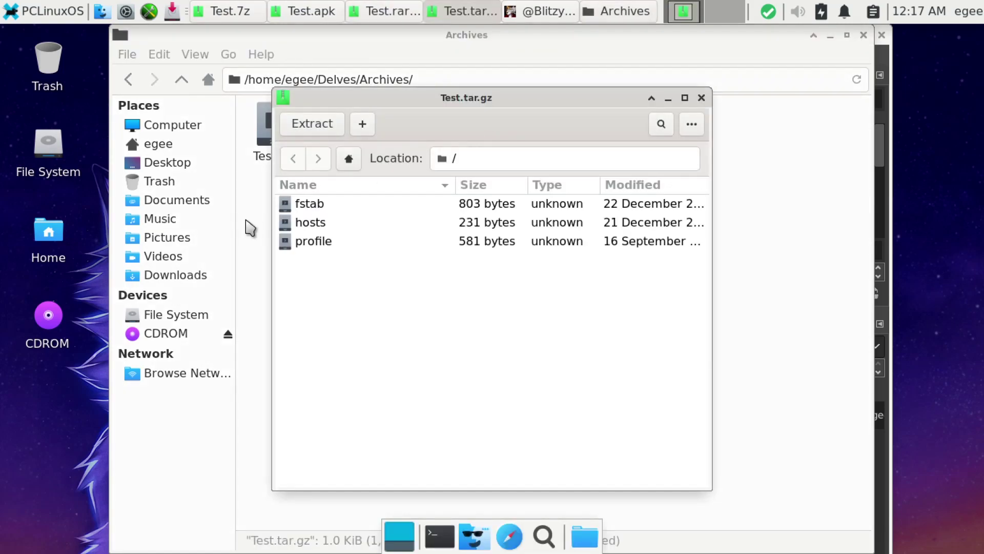
{"action": "left_click", "coordinate": [249, 227]}
{"action": "double_click", "coordinate": [561, 146]}
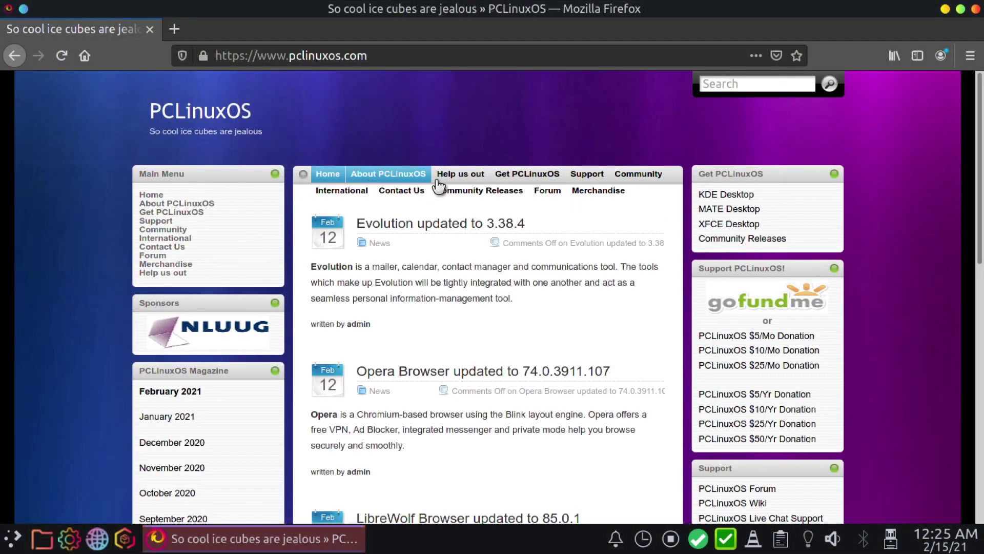
- Enter the PCLinuxOS forums from the Forum page, browse Welcome Center, then open the General board
{"action": "left_click", "coordinate": [558, 195]}
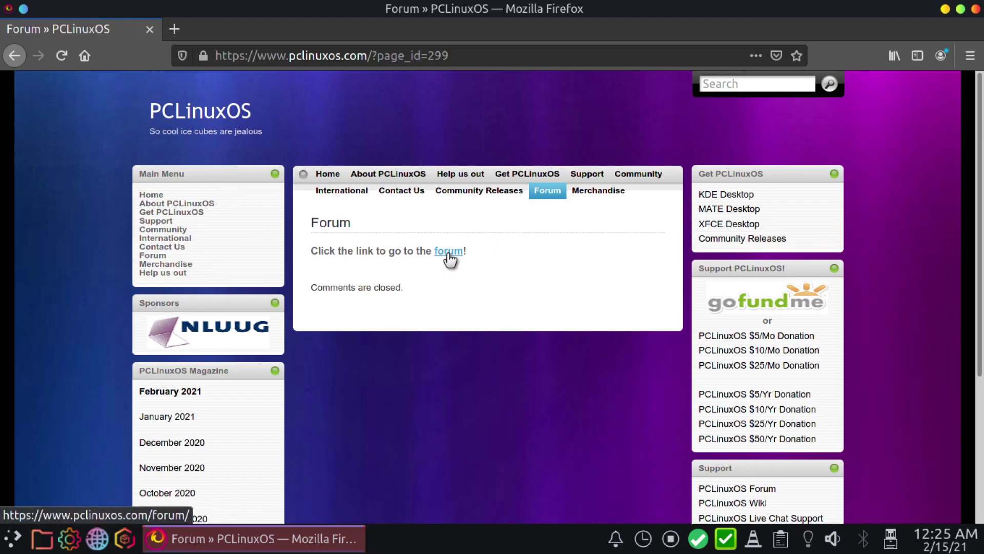
{"action": "left_click", "coordinate": [449, 252]}
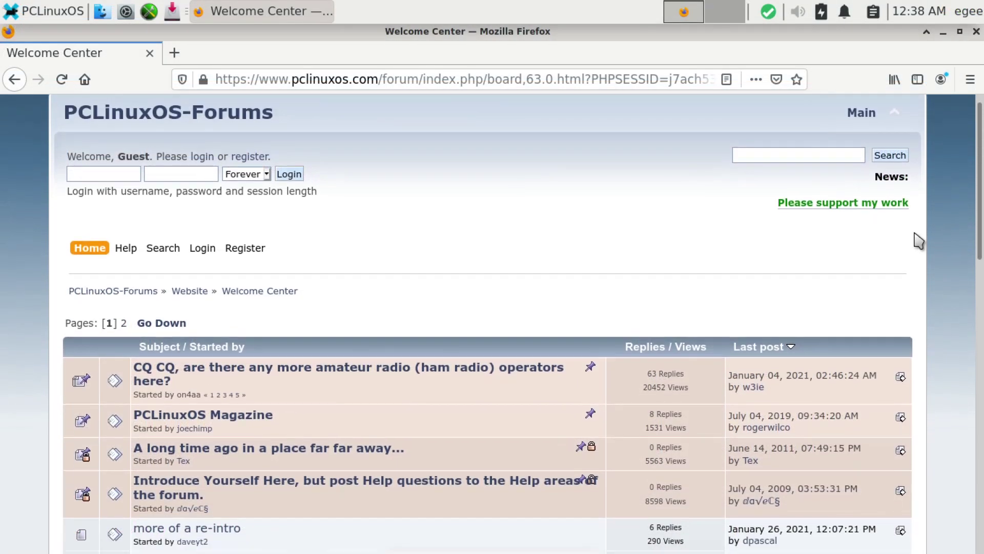
{"action": "scroll", "coordinate": [925, 238], "scroll_direction": "down", "scroll_amount": 5}
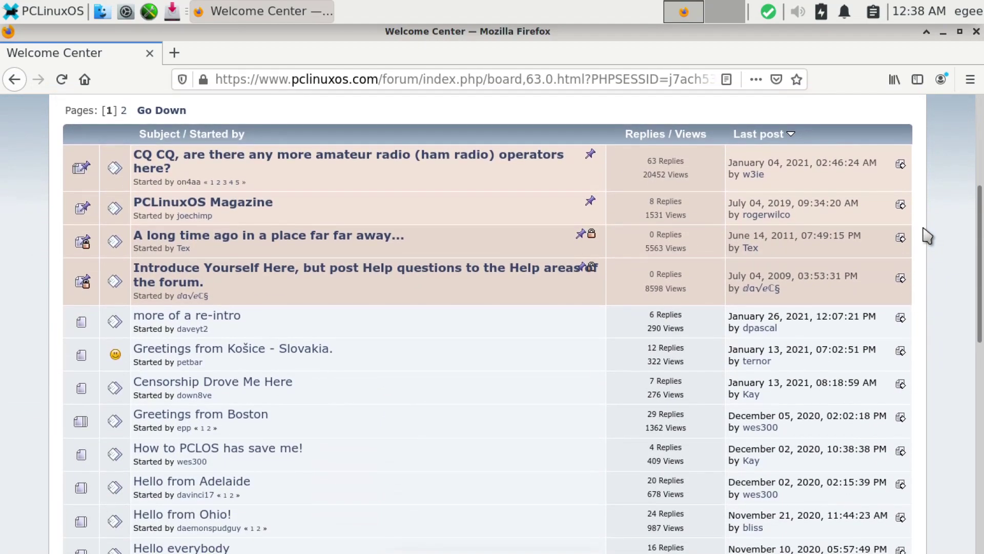
{"action": "scroll", "coordinate": [928, 236], "scroll_direction": "down", "scroll_amount": 1}
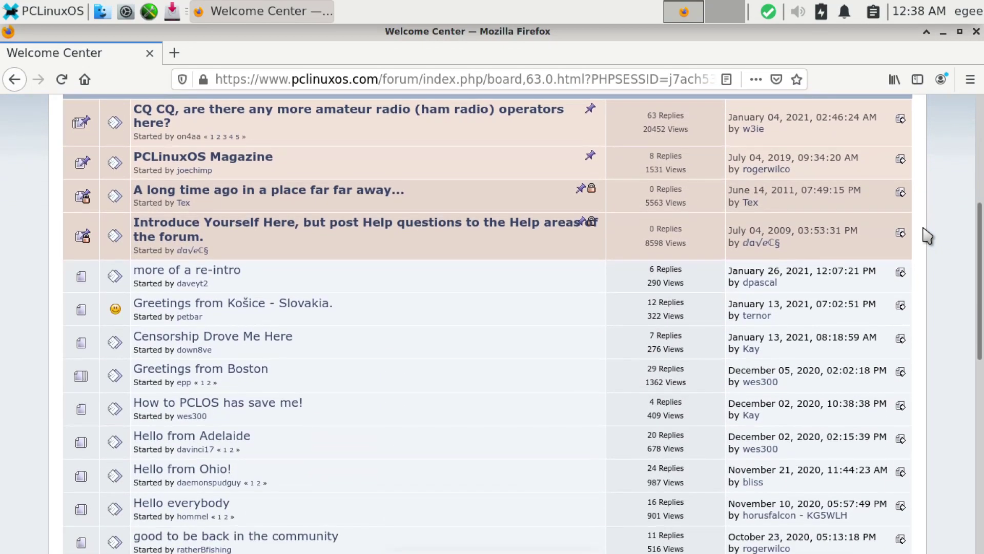
{"action": "scroll", "coordinate": [928, 237], "scroll_direction": "down", "scroll_amount": 5}
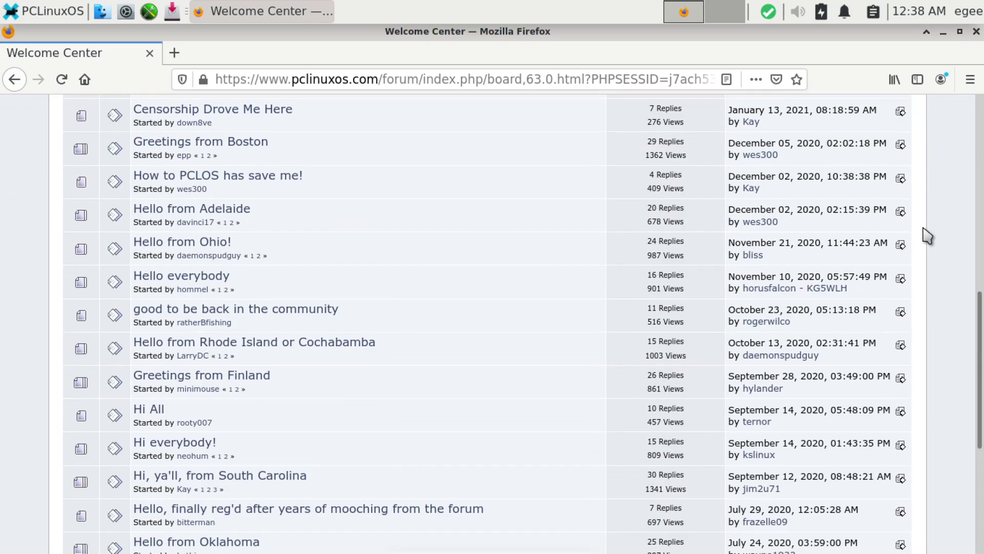
{"action": "scroll", "coordinate": [928, 237], "scroll_direction": "down", "scroll_amount": 4}
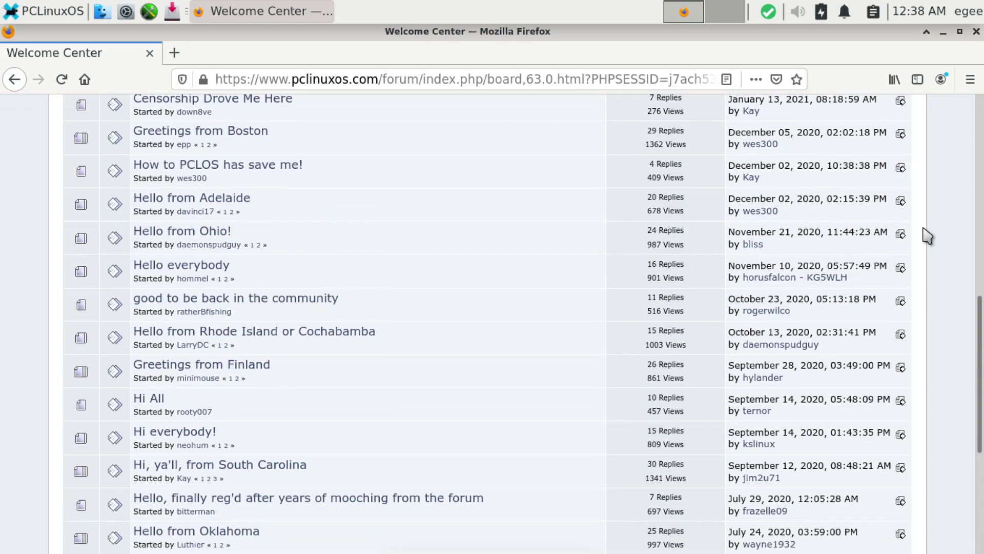
{"action": "key", "text": "alt+Left"}
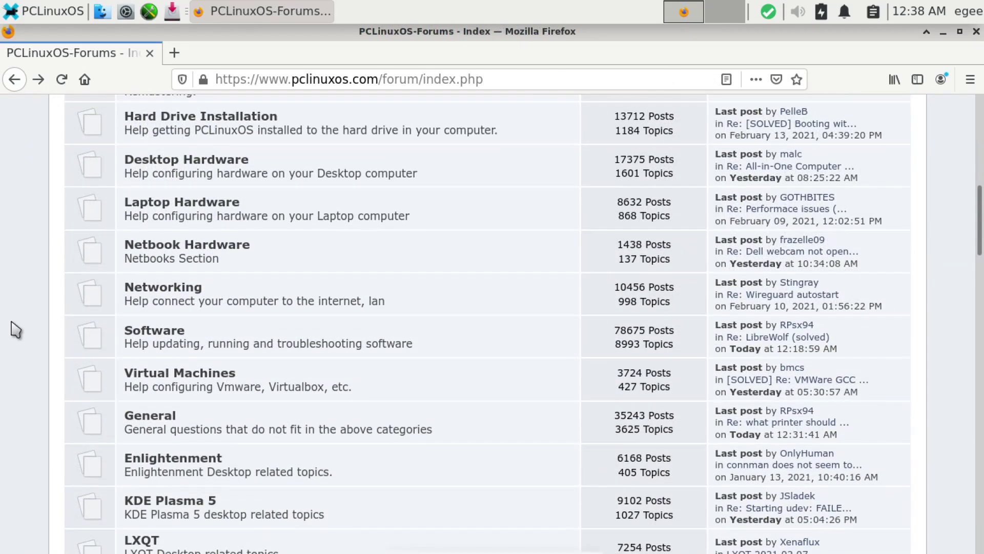
{"action": "left_click", "coordinate": [167, 421]}
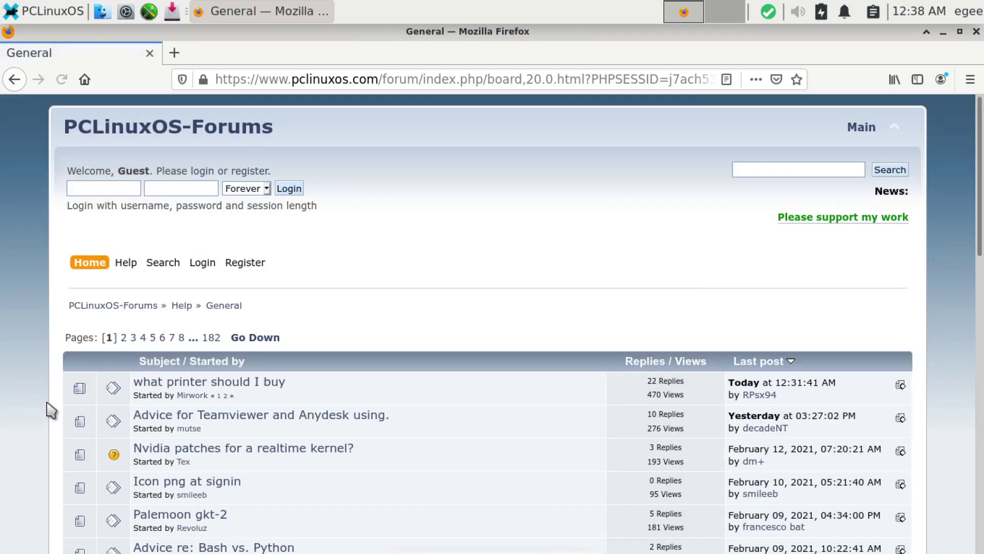
{"action": "scroll", "coordinate": [51, 409], "scroll_direction": "down", "scroll_amount": 3}
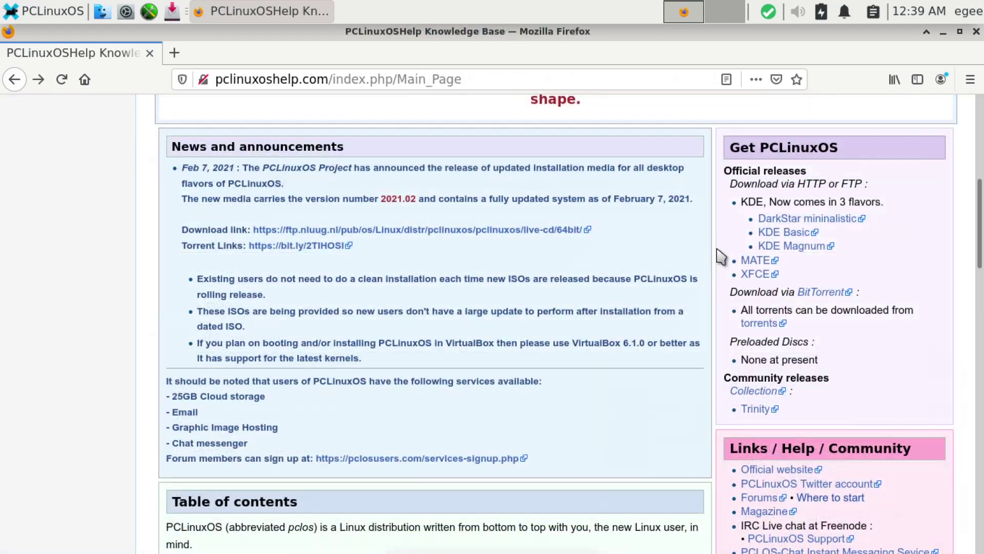
- Scroll the Knowledge Base main page past HowTo pages and Errors and solutions to Advanced
{"action": "scroll", "coordinate": [716, 257], "scroll_direction": "down", "scroll_amount": 9}
{"action": "scroll", "coordinate": [715, 258], "scroll_direction": "down", "scroll_amount": 3}
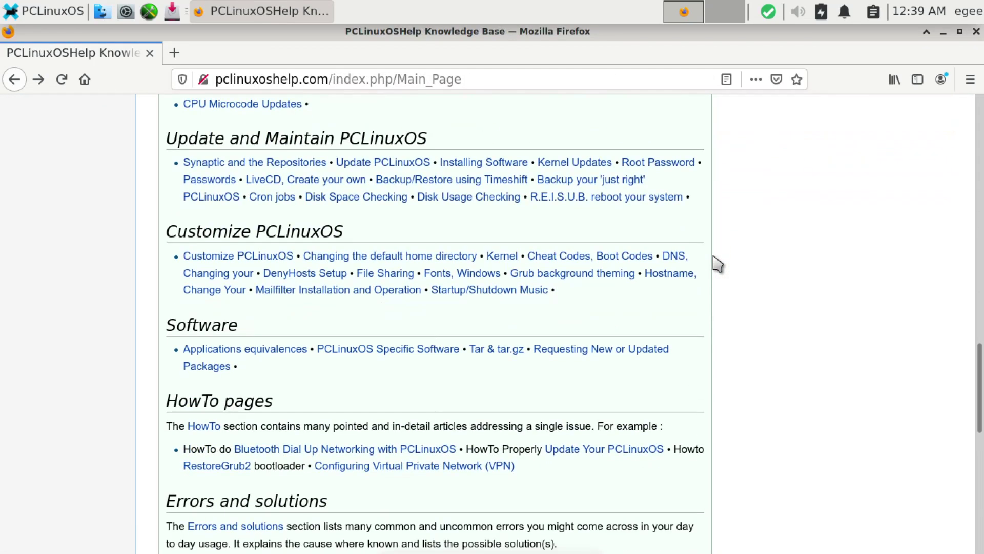
{"action": "scroll", "coordinate": [716, 264], "scroll_direction": "down", "scroll_amount": 5}
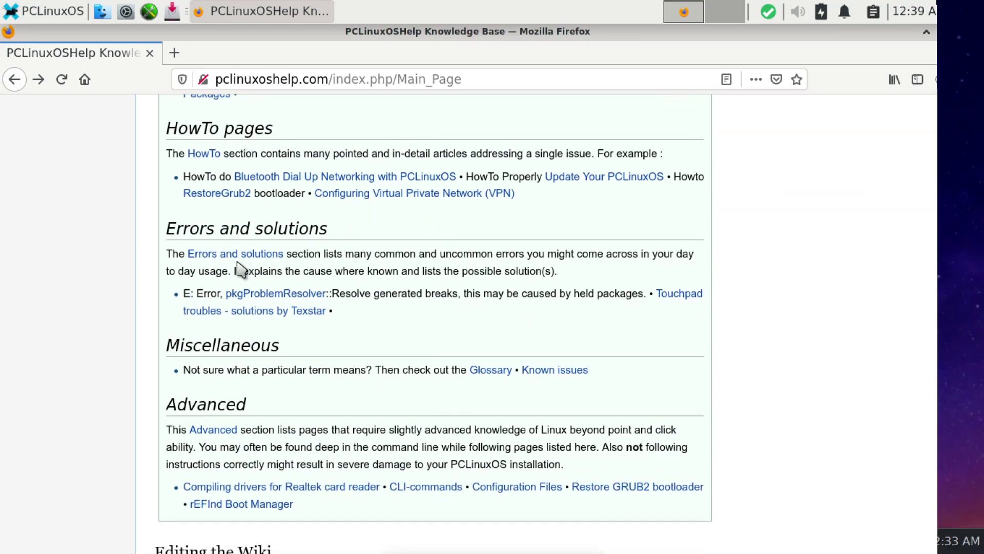
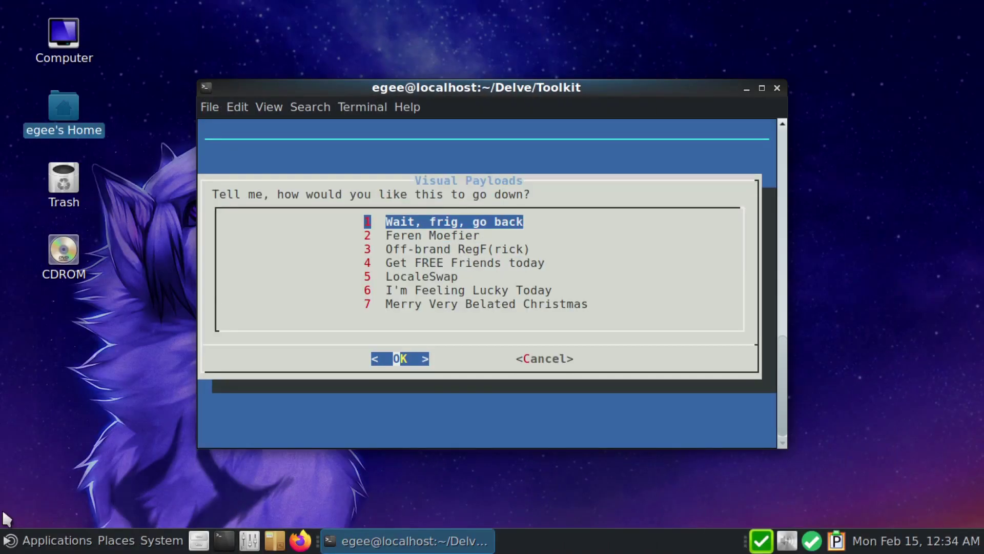
{"action": "key", "text": "Down"}
- Select Feren Moefier under Visual Payloads and confirm with 'y' to start the wallpaper download
{"action": "key", "text": "Return"}
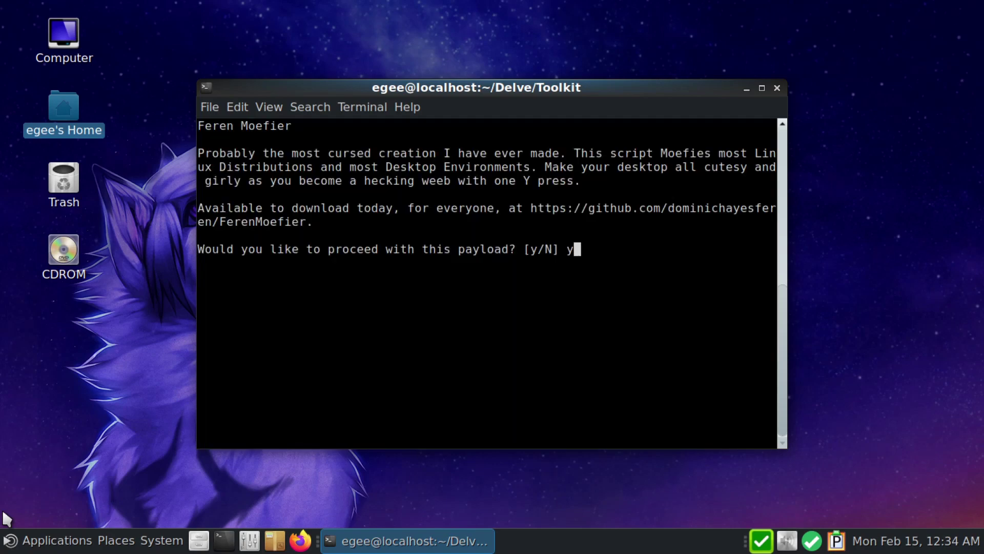
{"action": "type", "text": "y"}
{"action": "key", "text": "Return"}
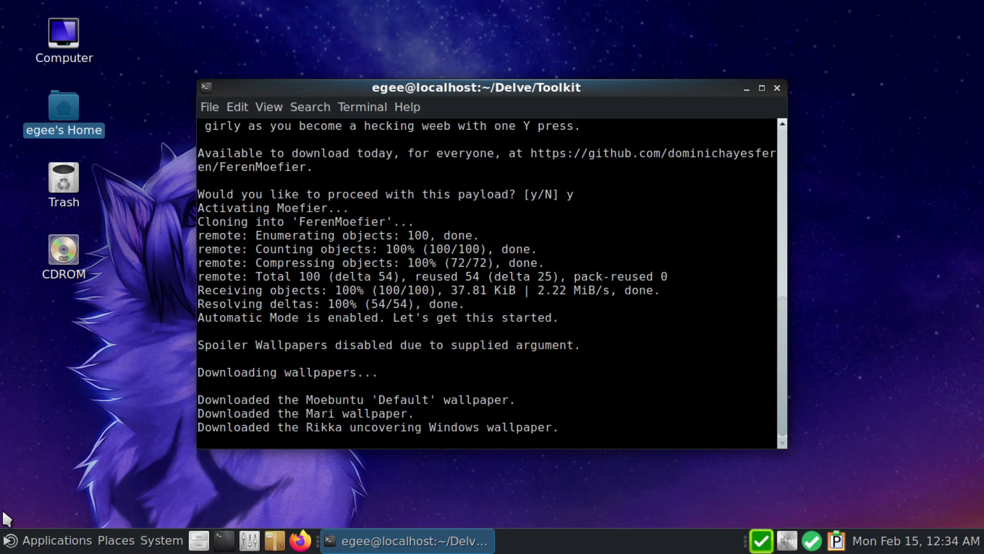